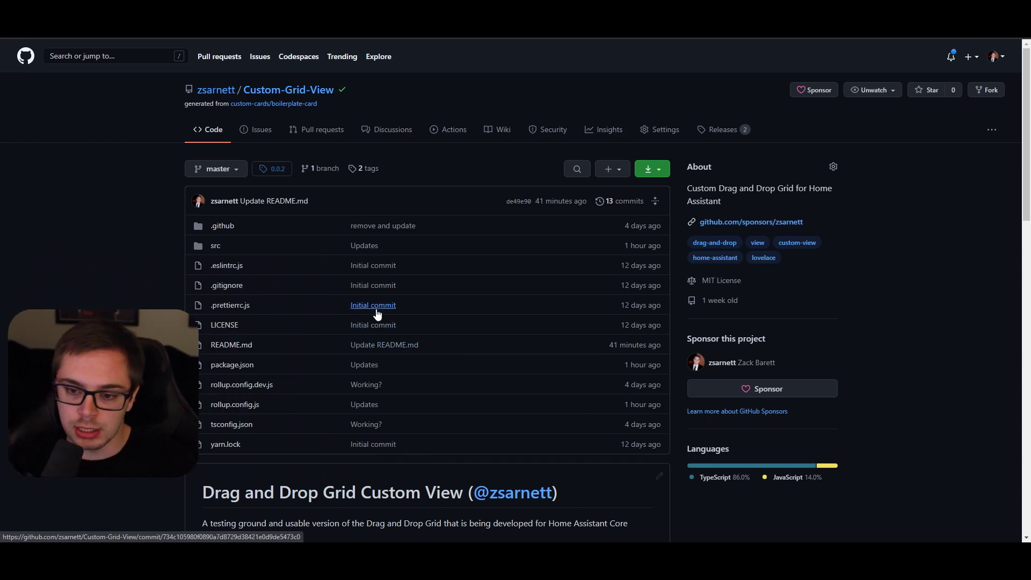
Scroll down the Custom-Grid-View repository page toward its file list and README.
{"action": "scroll", "coordinate": [452, 202], "scroll_direction": "down", "scroll_amount": 5}
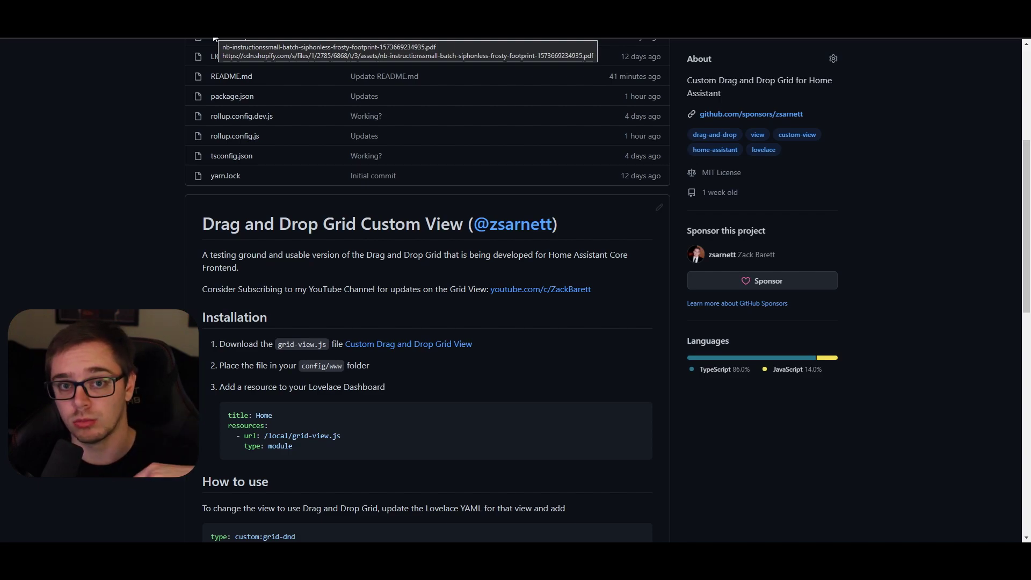
Highlight 'A testing ground and usable' and 'being developed for Home Assistant Core Frontend' in the README description.
{"action": "scroll", "coordinate": [506, 287], "scroll_direction": "down", "scroll_amount": 1}
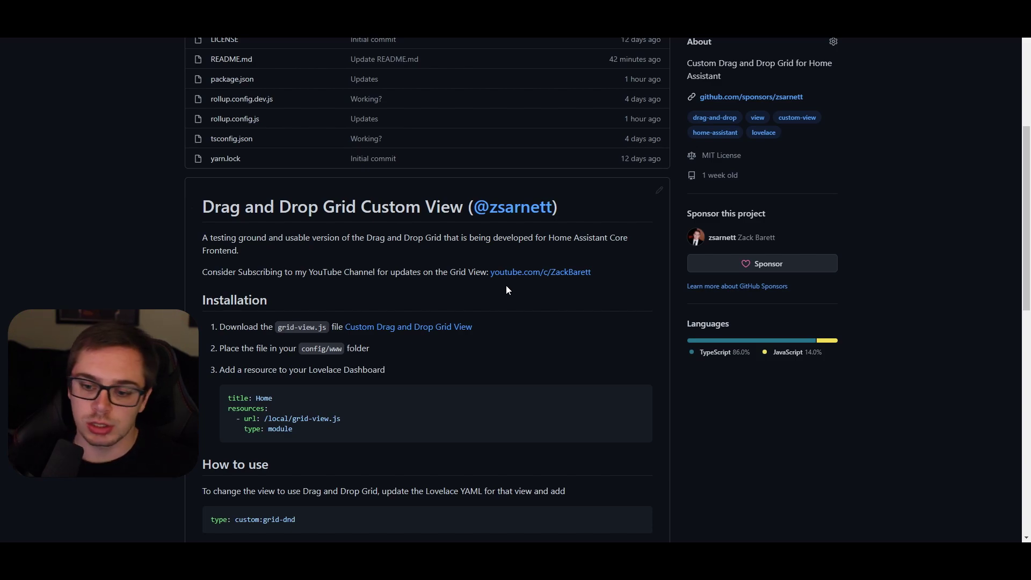
{"action": "left_click_drag", "start_coordinate": [202, 239], "coordinate": [312, 239]}
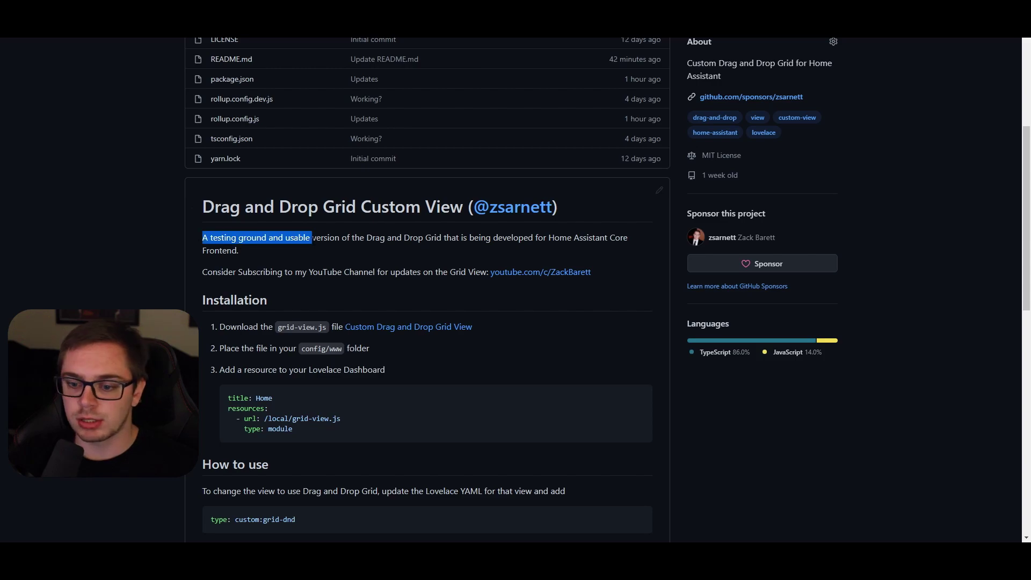
{"action": "left_click", "coordinate": [321, 242]}
{"action": "left_click_drag", "start_coordinate": [470, 238], "coordinate": [512, 248]}
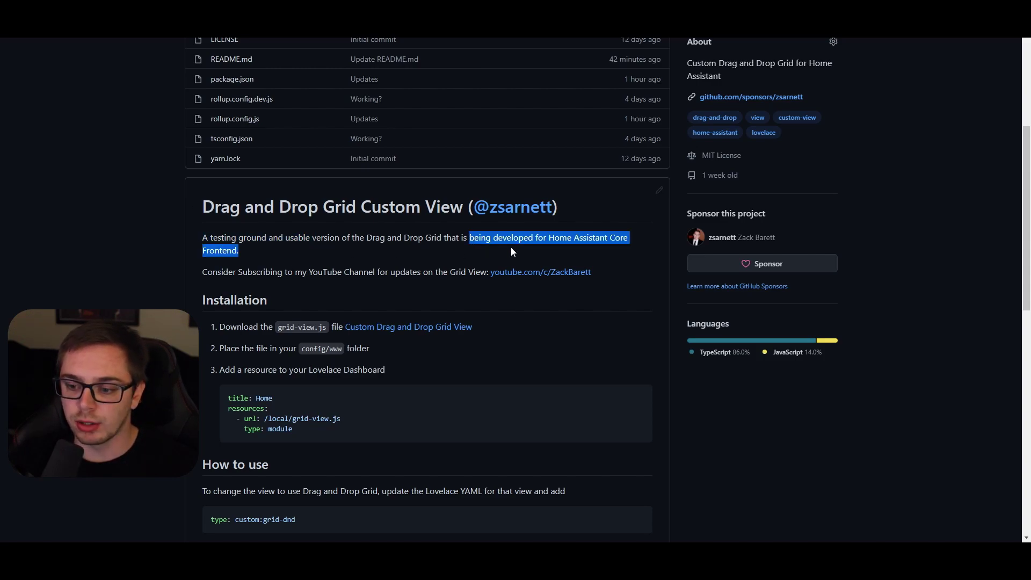
{"action": "left_click", "coordinate": [403, 257]}
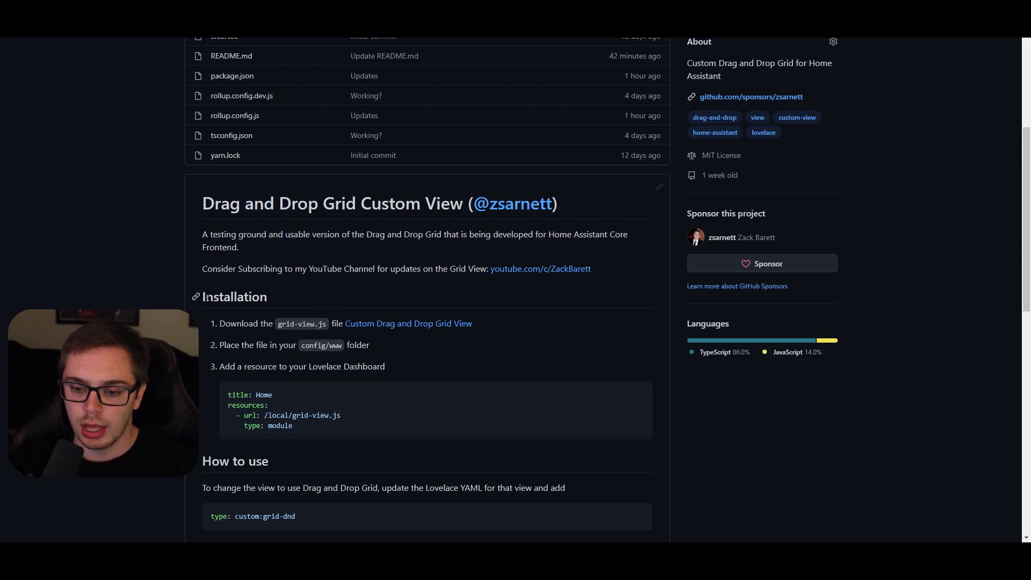
Scroll to the Installation section and bring up the Custom Drag and Drop Grid View link's options.
{"action": "scroll", "coordinate": [226, 289], "scroll_direction": "down", "scroll_amount": 3}
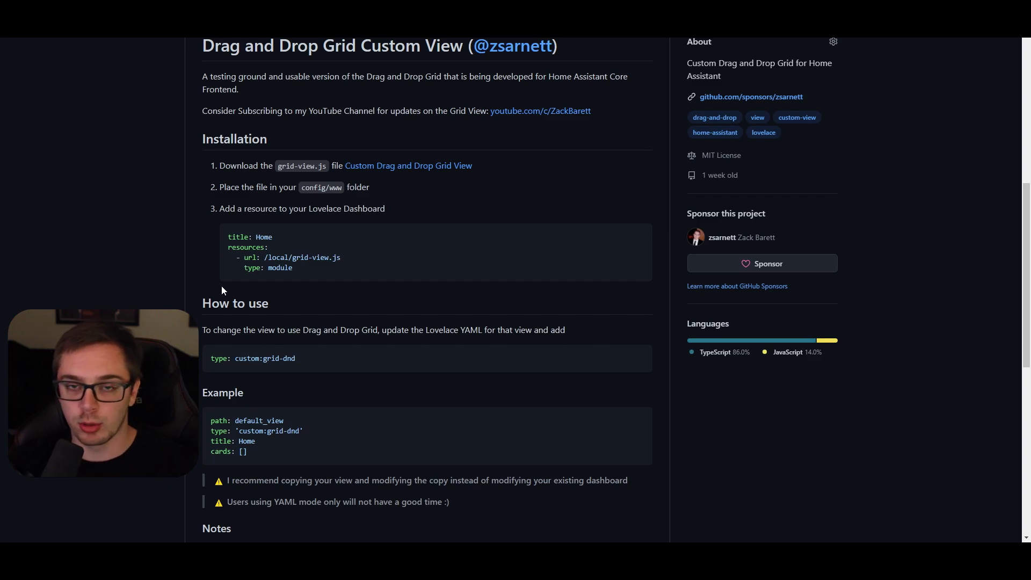
{"action": "scroll", "coordinate": [281, 185], "scroll_direction": "up", "scroll_amount": 2}
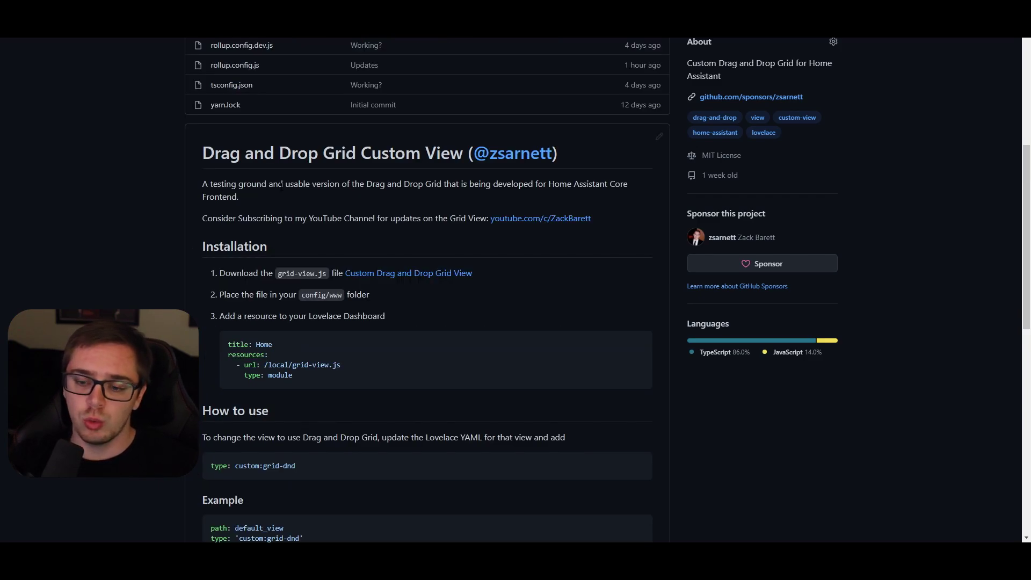
{"action": "right_click", "coordinate": [406, 276]}
Download grid-view.js from the First Release to Public release and go back to the README.
{"action": "left_click", "coordinate": [453, 284]}
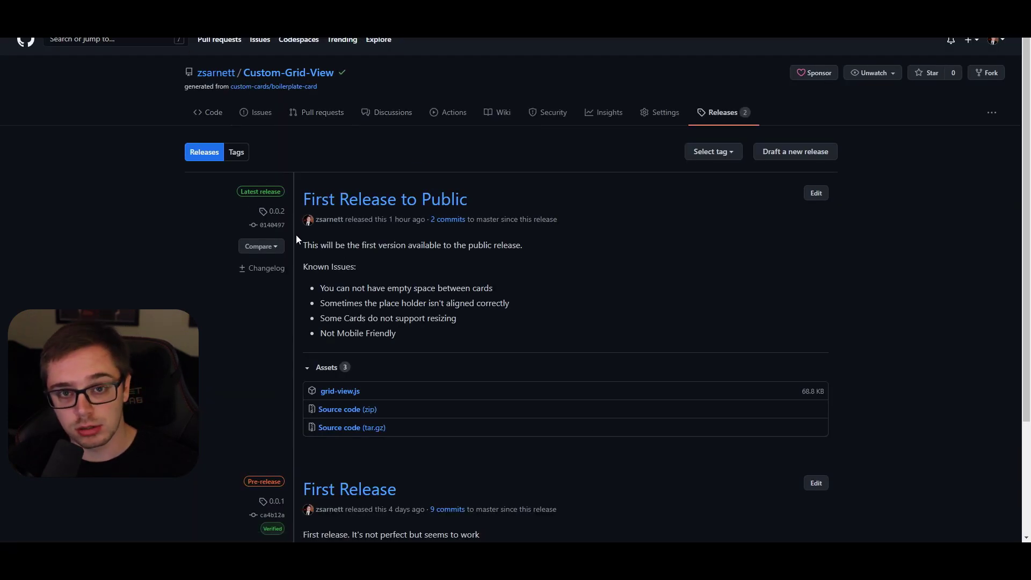
{"action": "left_click", "coordinate": [340, 394]}
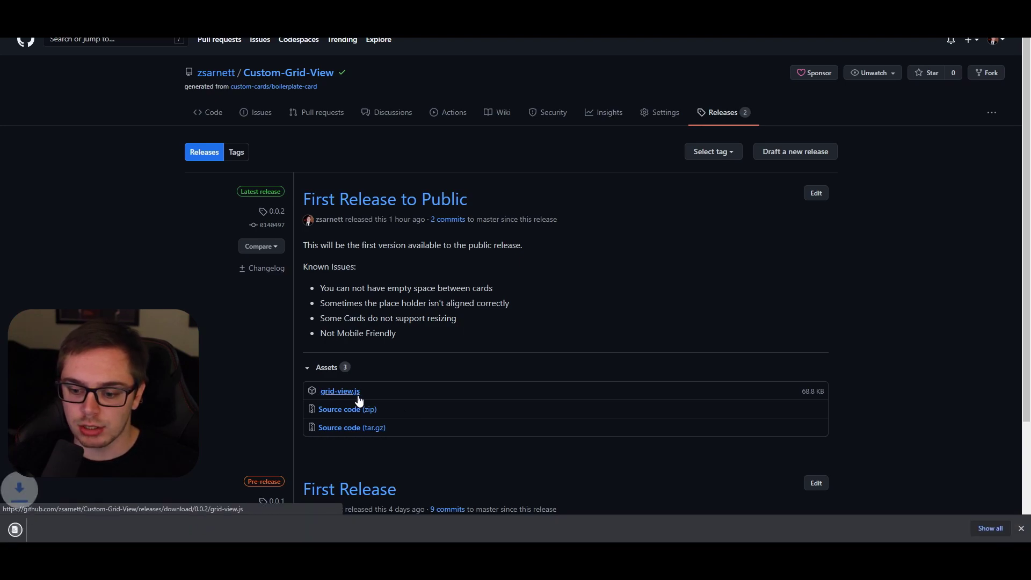
{"action": "key", "text": "alt+Left"}
Review the step about placing the file in config/www, then switch to the .homeassistant folder.
{"action": "left_click_drag", "start_coordinate": [220, 296], "coordinate": [379, 296]}
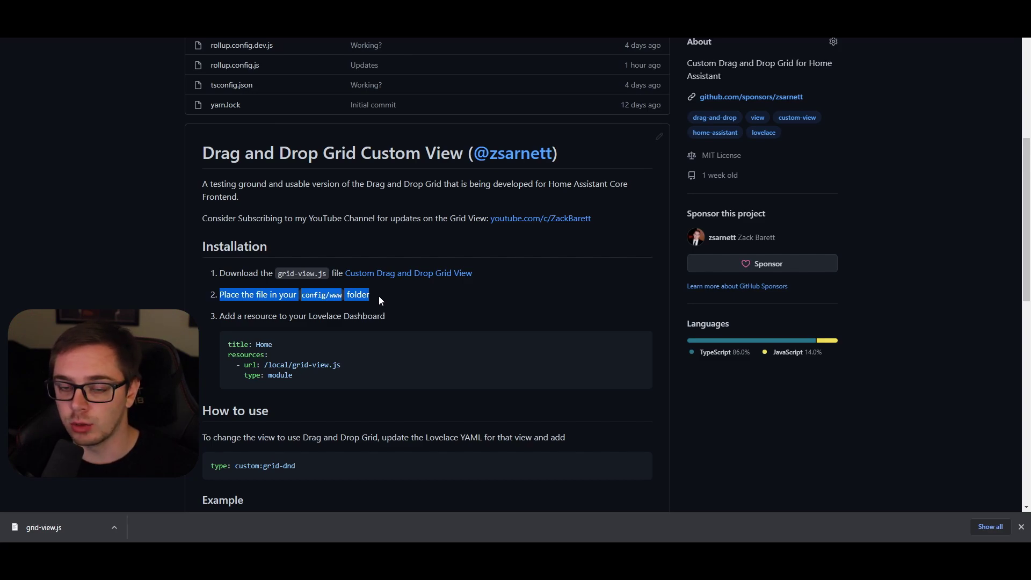
{"action": "left_click", "coordinate": [378, 295]}
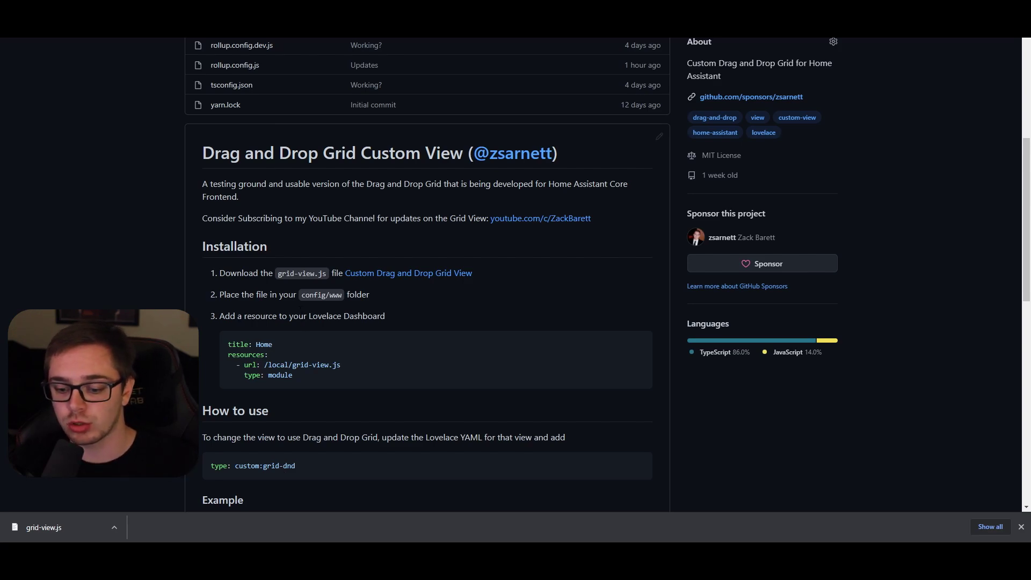
{"action": "key", "text": "alt+Tab"}
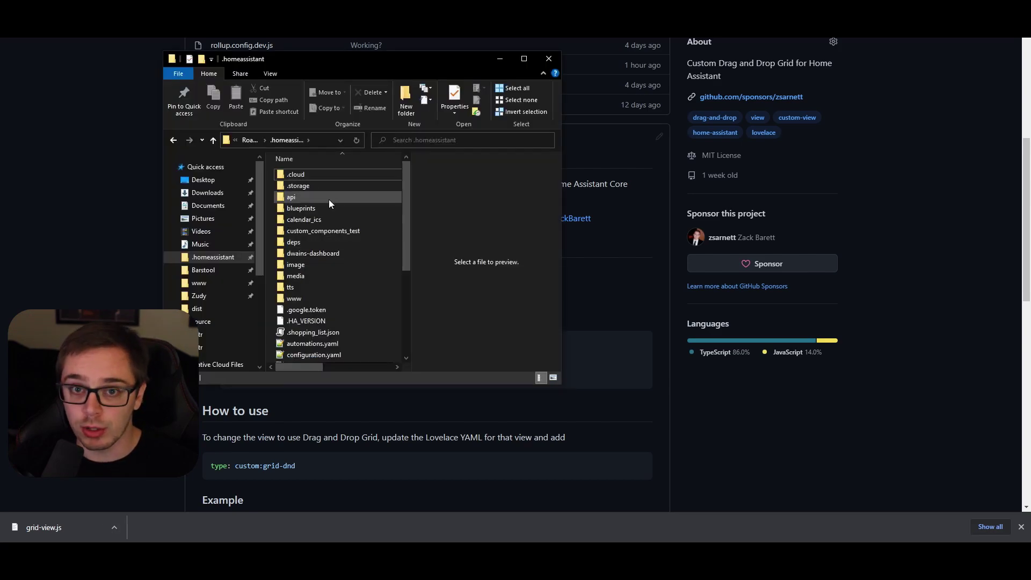
Open the www folder inside .homeassistant, then return to the GitHub README.
{"action": "double_click", "coordinate": [295, 299]}
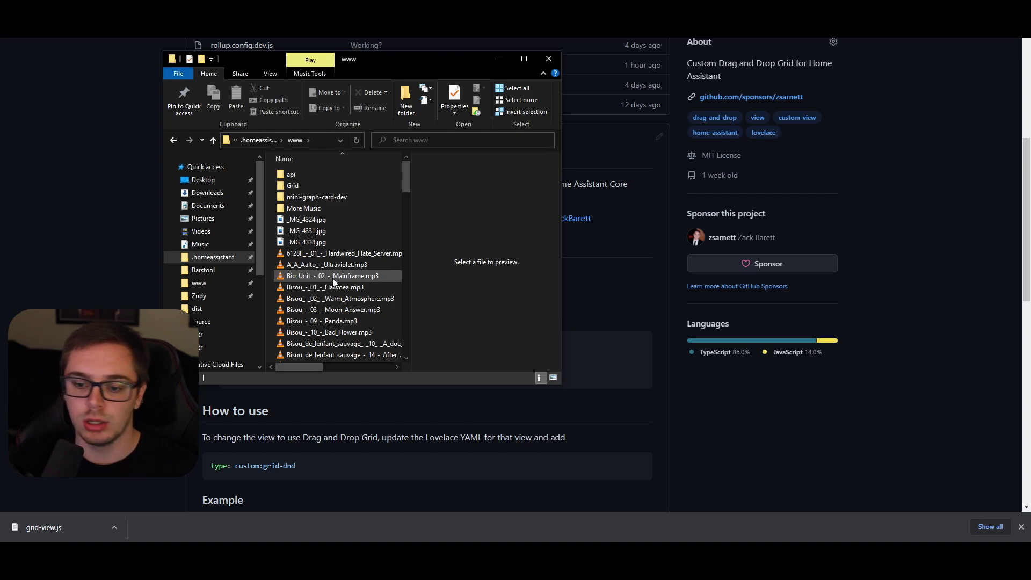
{"action": "left_click", "coordinate": [272, 391]}
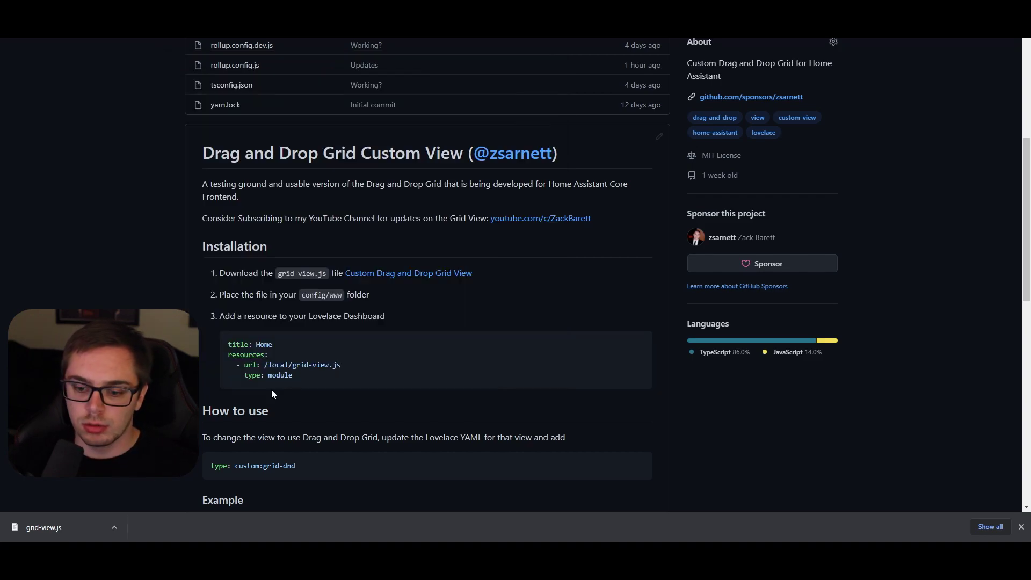
Highlight the README's title/resources YAML code block twice to review the Lovelace resource entry.
{"action": "left_click_drag", "start_coordinate": [350, 385], "coordinate": [224, 339]}
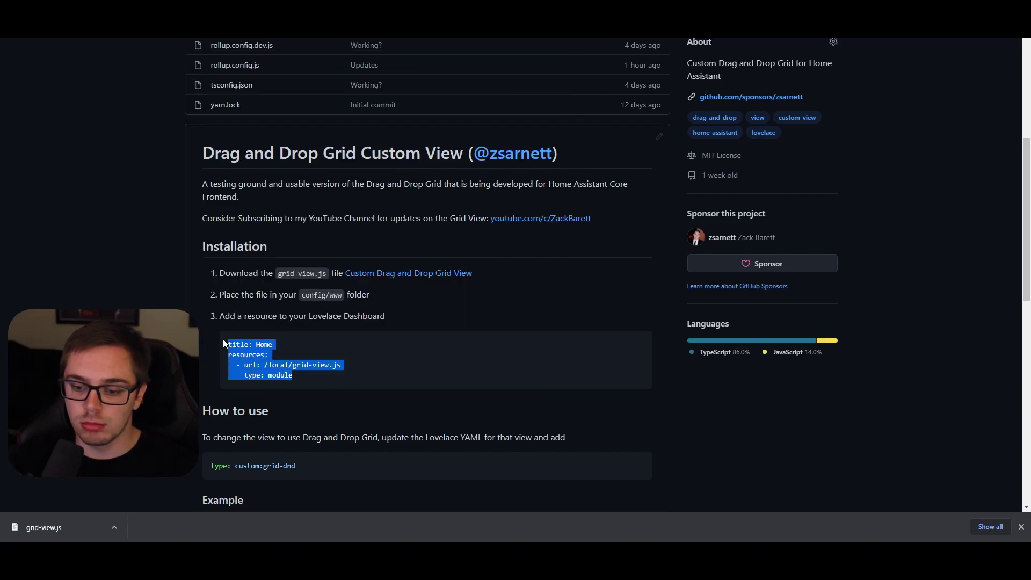
{"action": "left_click", "coordinate": [308, 378]}
{"action": "left_click_drag", "start_coordinate": [226, 344], "coordinate": [326, 387]}
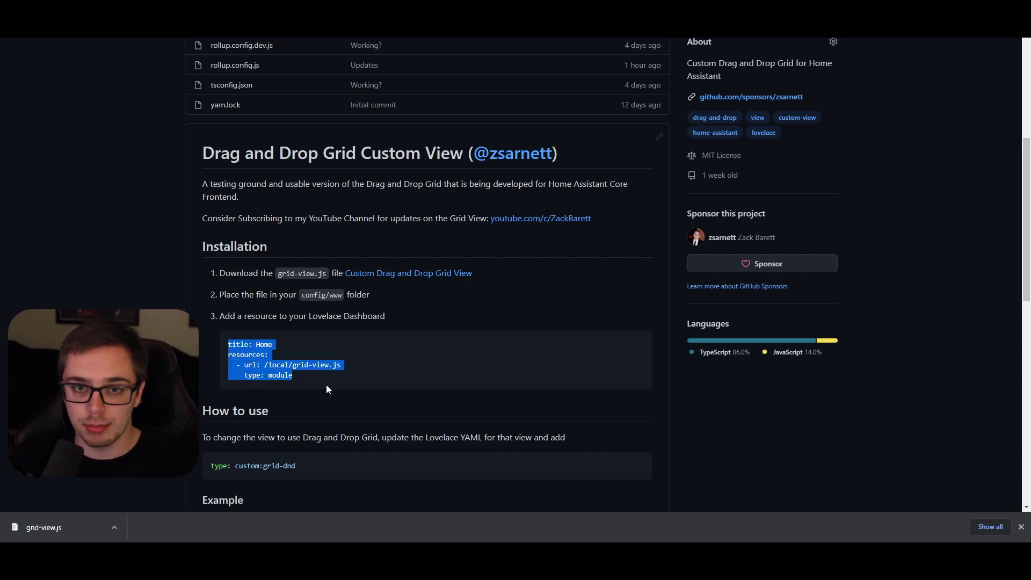
{"action": "left_click", "coordinate": [326, 385]}
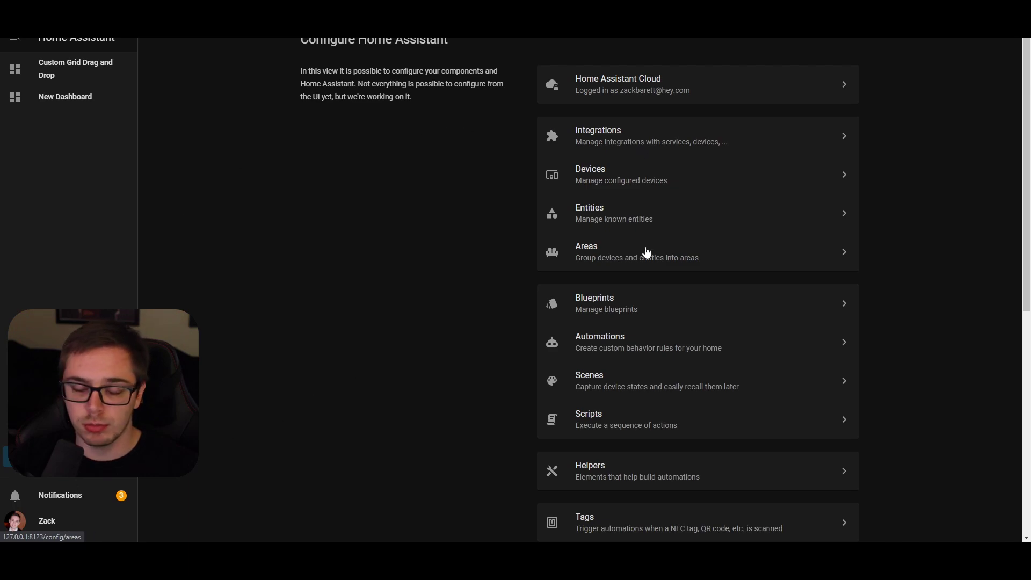
Go to the Lovelace Dashboards settings and show the Resources list.
{"action": "scroll", "coordinate": [647, 252], "scroll_direction": "down", "scroll_amount": 4}
{"action": "scroll", "coordinate": [646, 253], "scroll_direction": "down", "scroll_amount": 3}
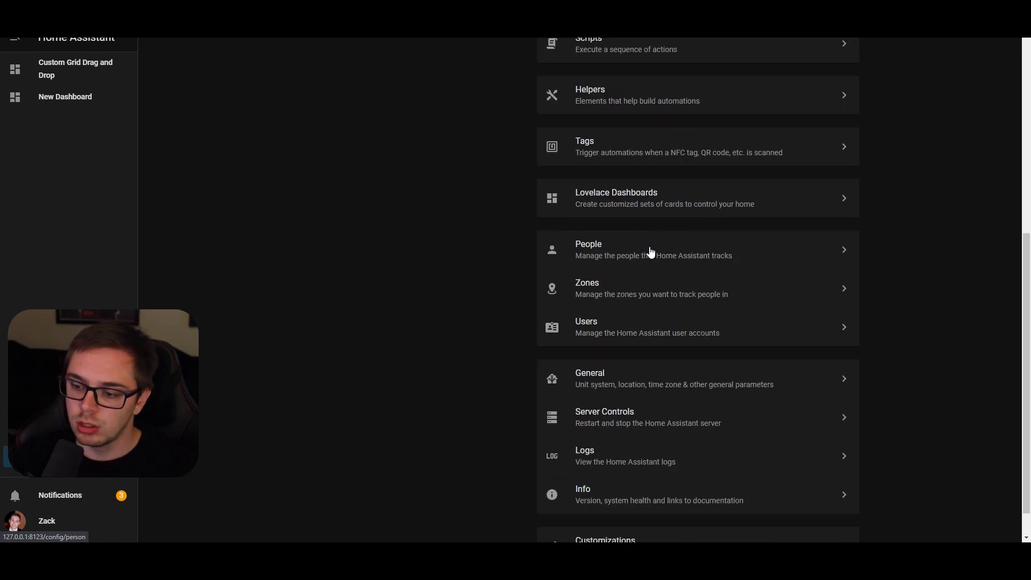
{"action": "left_click", "coordinate": [615, 198]}
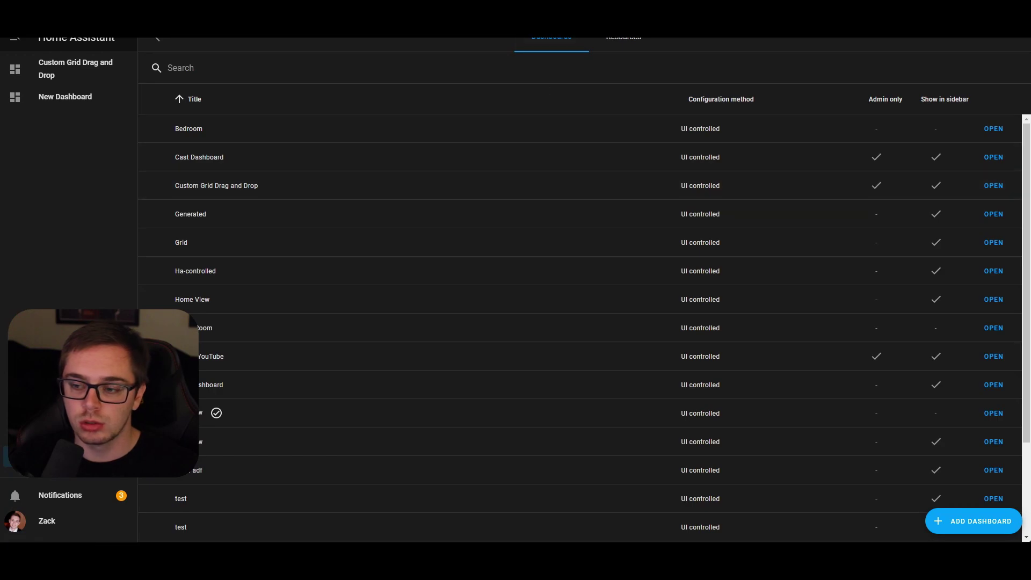
{"action": "left_click", "coordinate": [621, 45]}
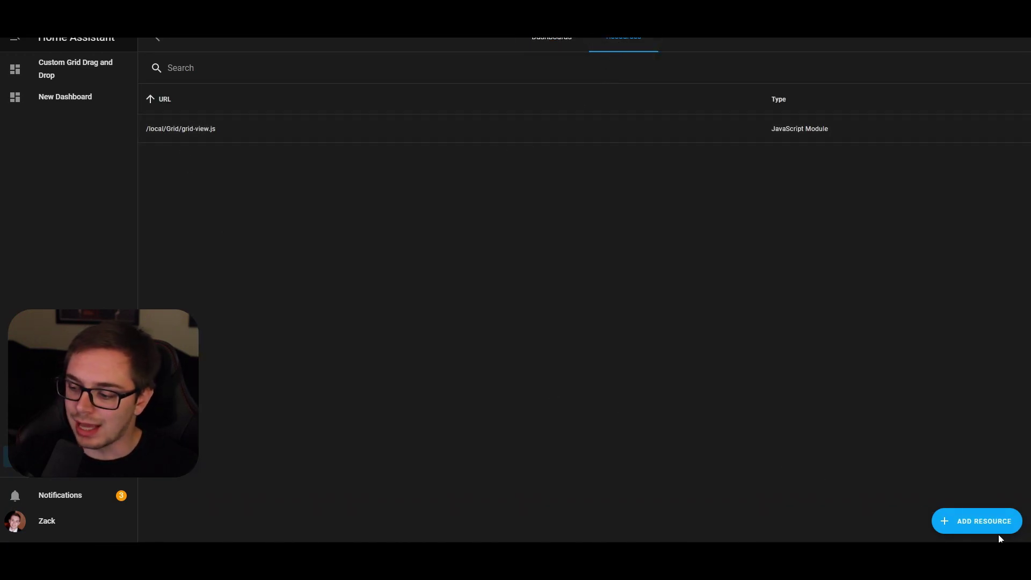
Add a new resource with URL /local/grid-view.js as a JavaScript Module.
{"action": "left_click", "coordinate": [983, 521]}
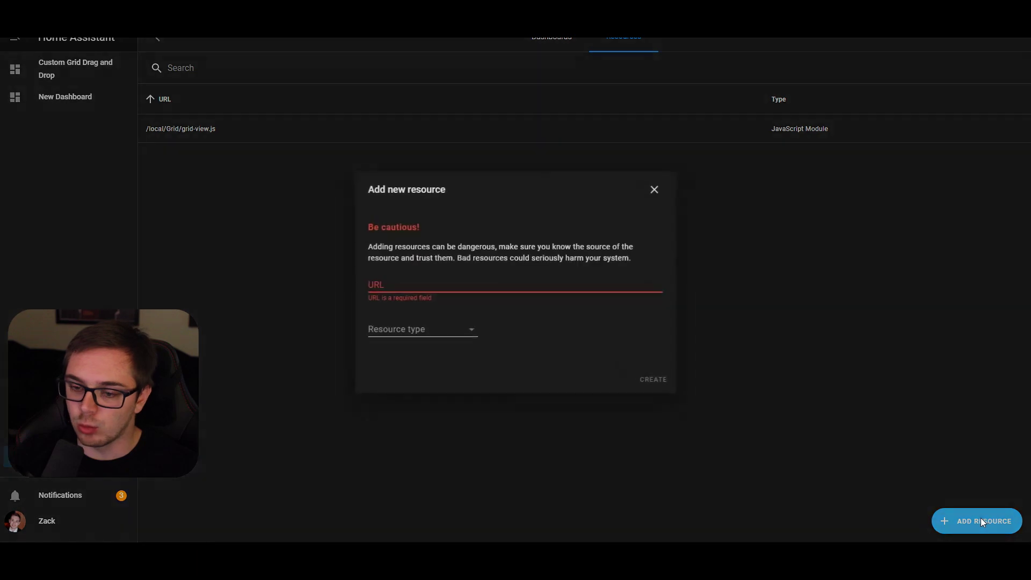
{"action": "left_click", "coordinate": [465, 289]}
{"action": "type", "text": "/"}
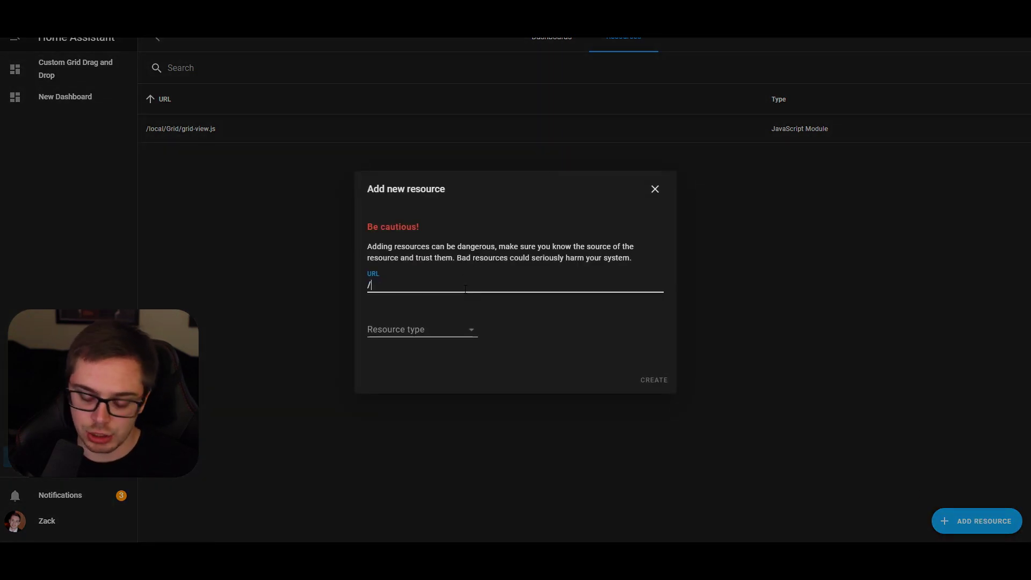
{"action": "type", "text": "local/"}
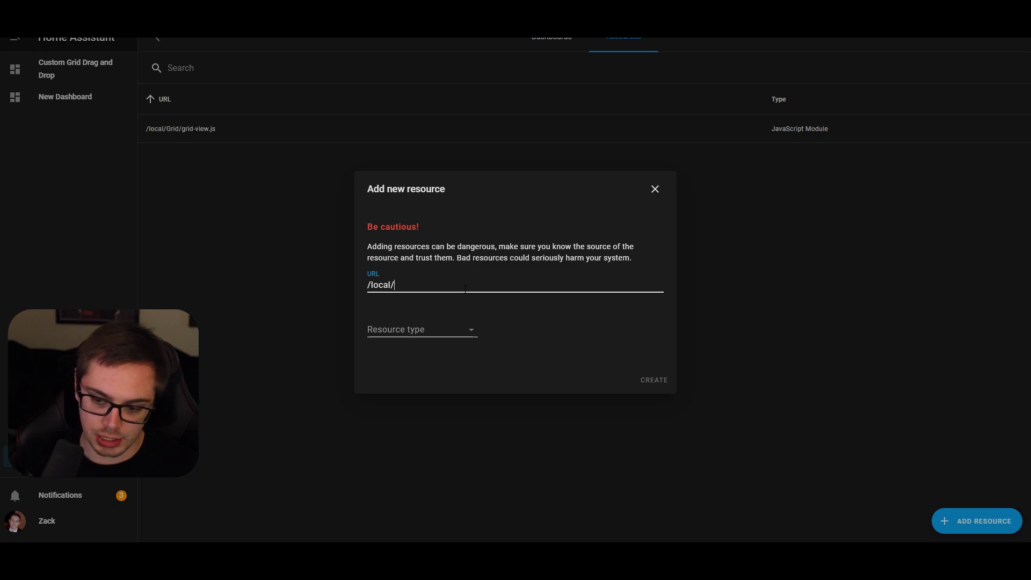
{"action": "type", "text": "grid-view."}
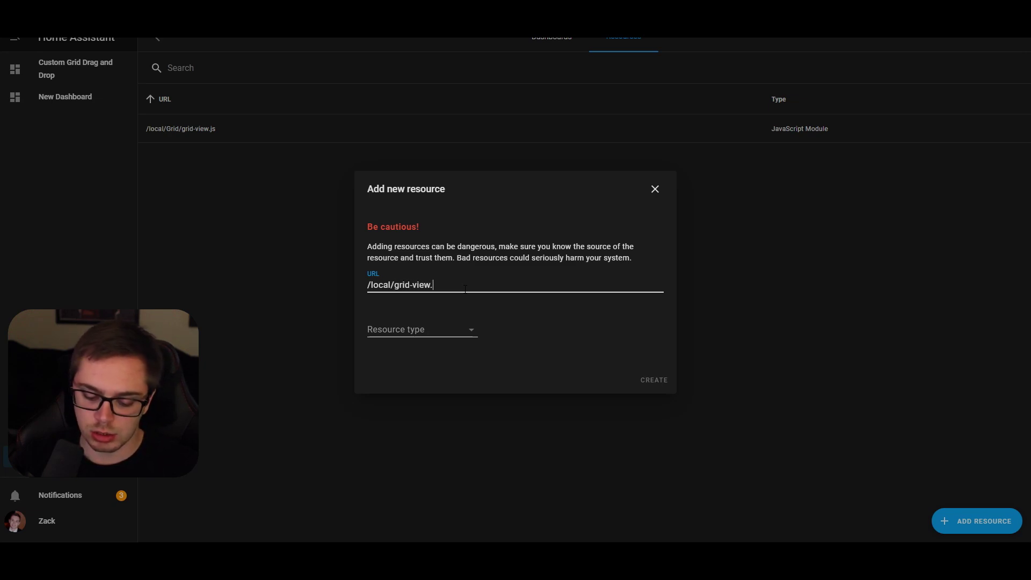
{"action": "type", "text": "js"}
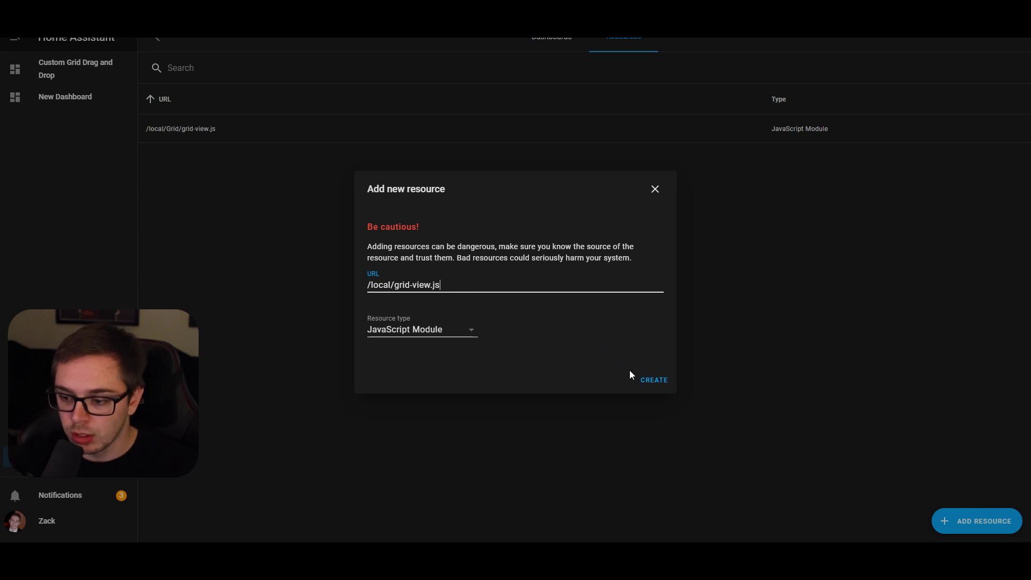
{"action": "left_click", "coordinate": [653, 380]}
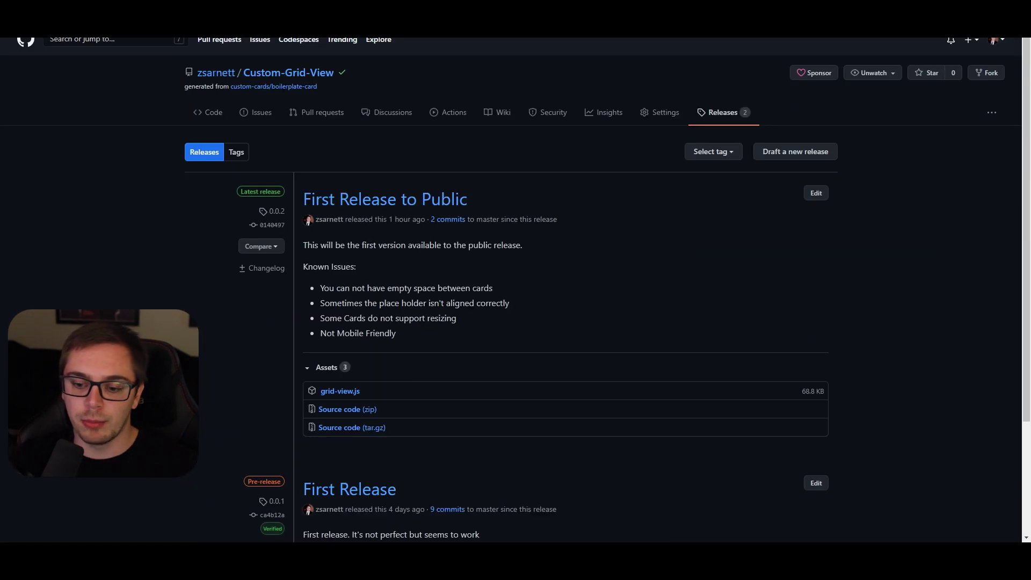
{"action": "scroll", "coordinate": [360, 284], "scroll_direction": "down", "scroll_amount": 2}
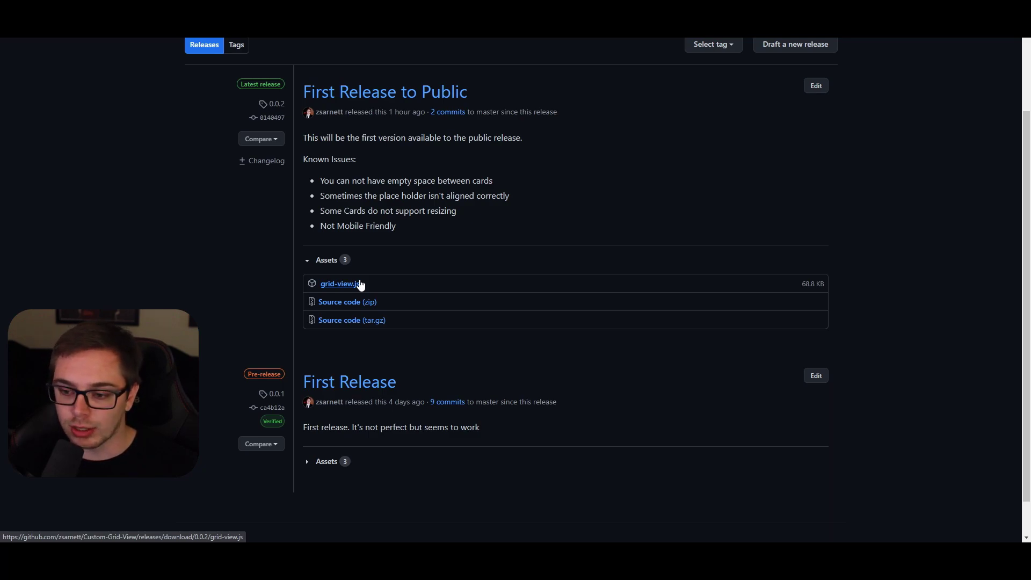
{"action": "left_click_drag", "start_coordinate": [321, 211], "coordinate": [460, 214]}
{"action": "left_click", "coordinate": [459, 214]}
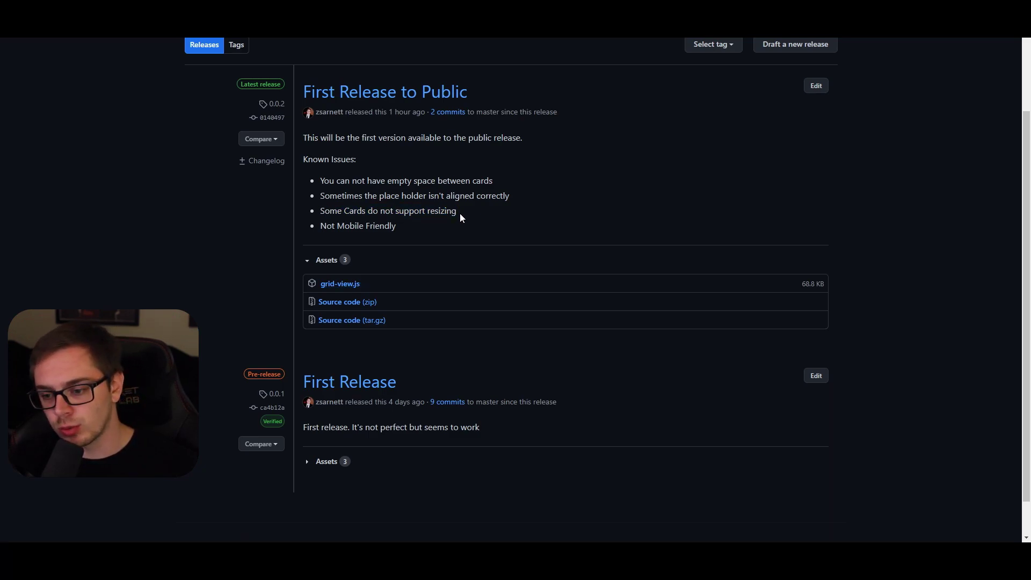
{"action": "left_click_drag", "start_coordinate": [397, 226], "coordinate": [318, 226]}
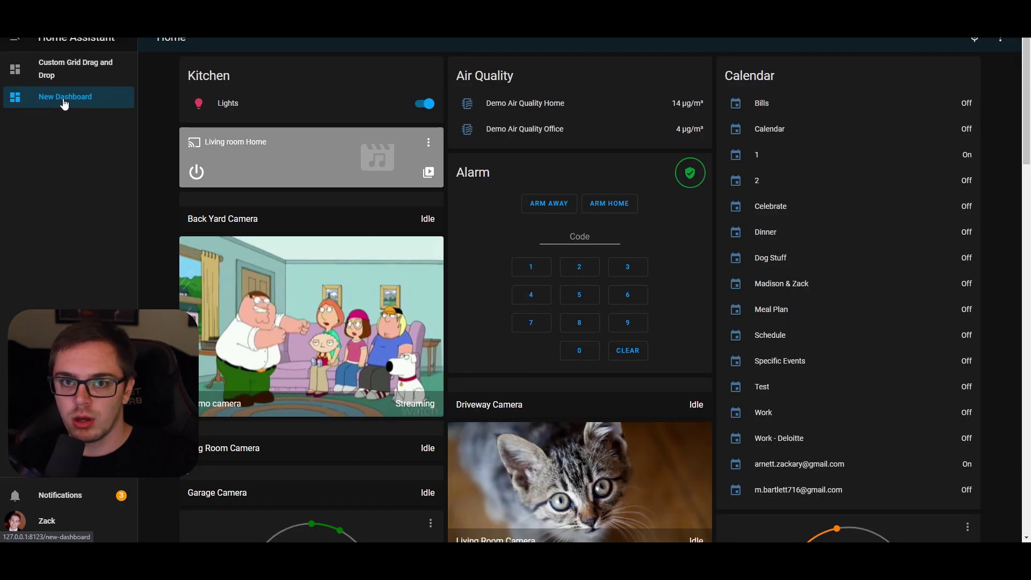
Put New Dashboard into edit mode and open its further editing options.
{"action": "left_click", "coordinate": [1000, 38]}
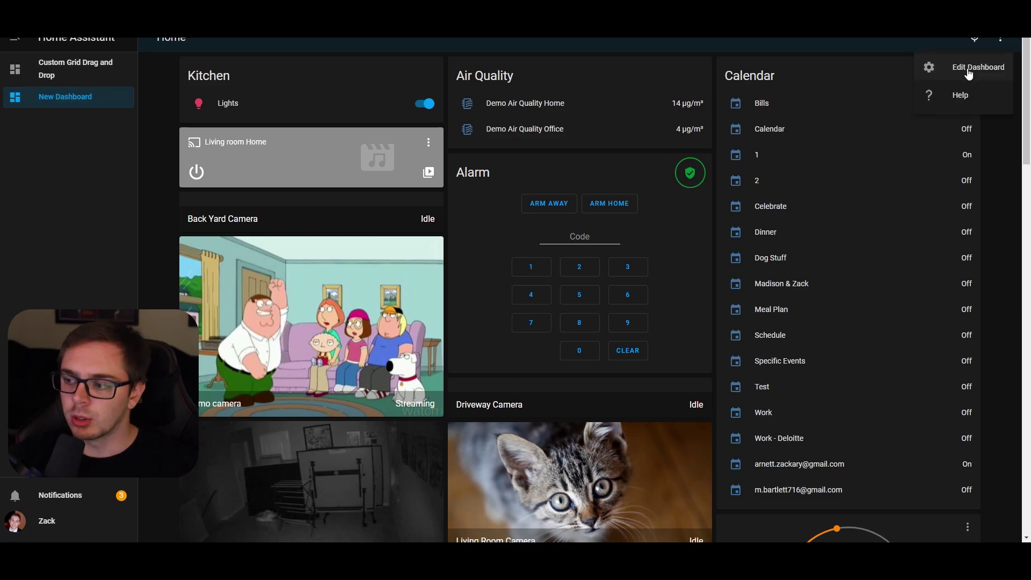
{"action": "left_click", "coordinate": [969, 69]}
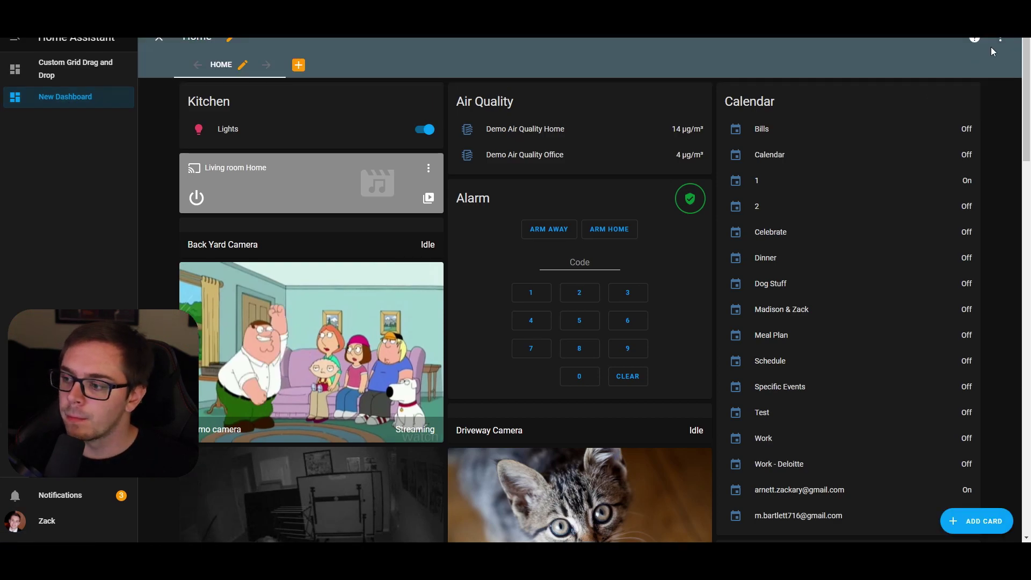
{"action": "left_click", "coordinate": [997, 44]}
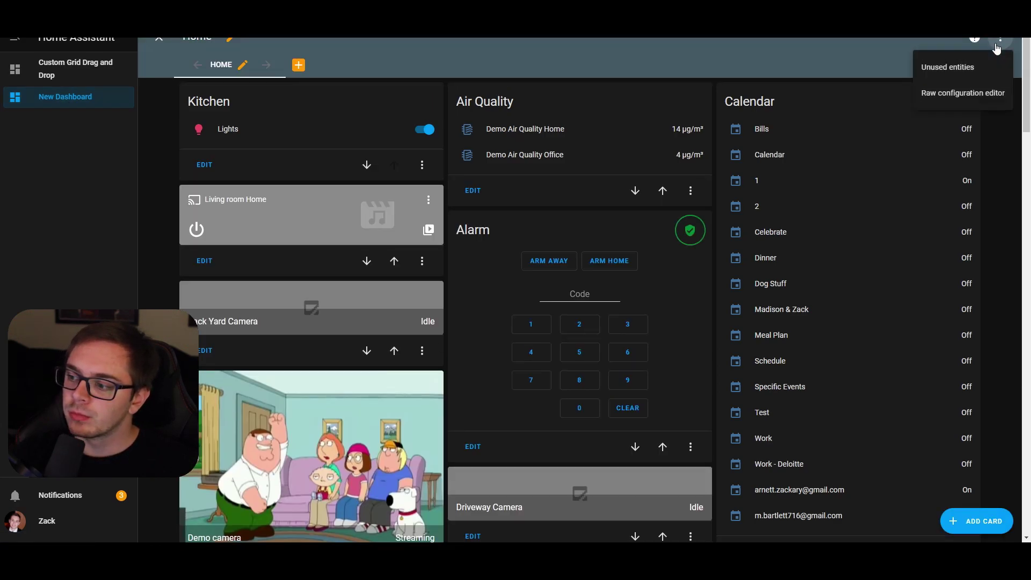
In the raw configuration editor, add 'type: custom:grid-dnd' below 'title: Home', fix the typo, and save.
{"action": "left_click", "coordinate": [957, 93]}
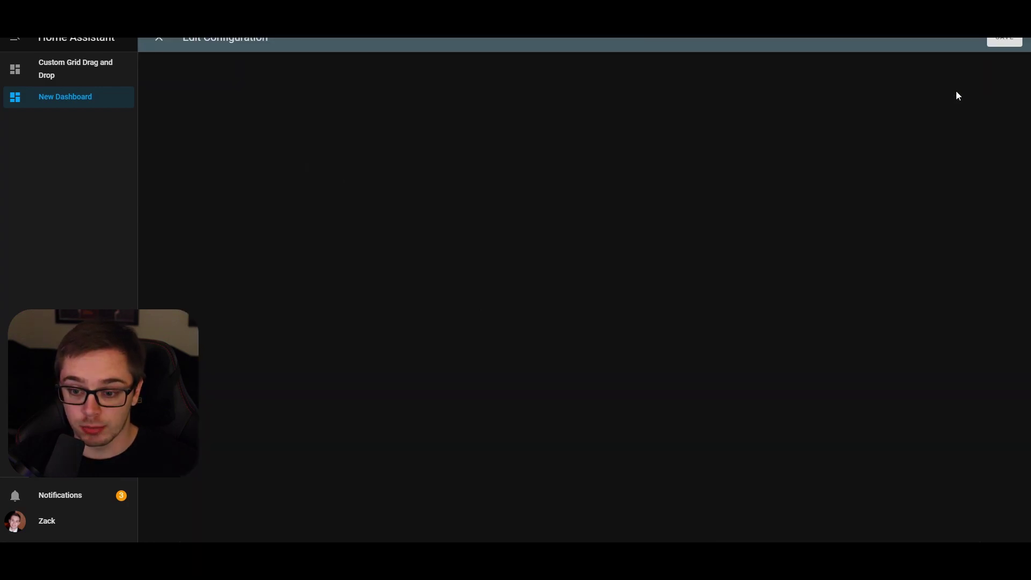
{"action": "left_click", "coordinate": [250, 94]}
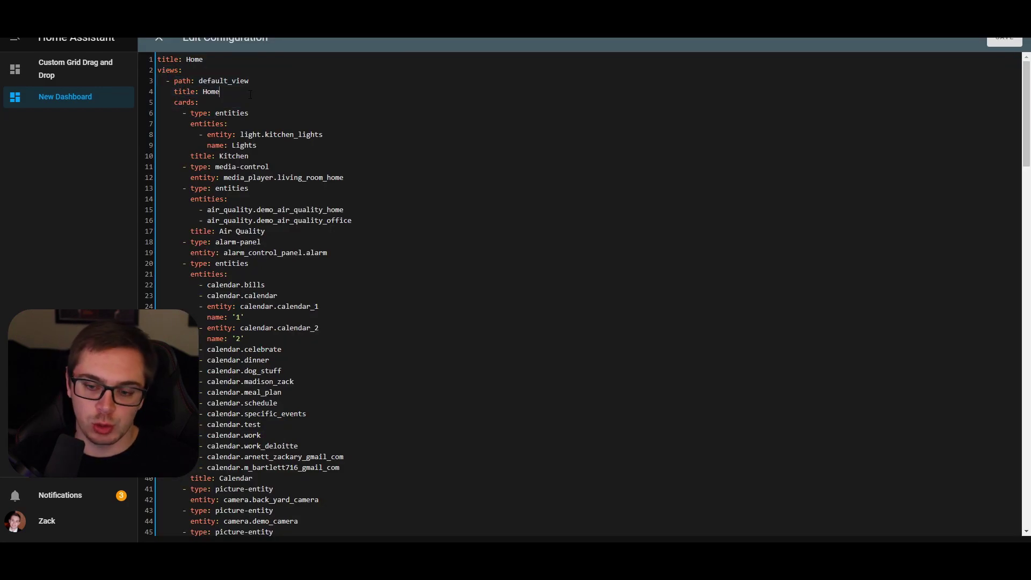
{"action": "key", "text": "Return"}
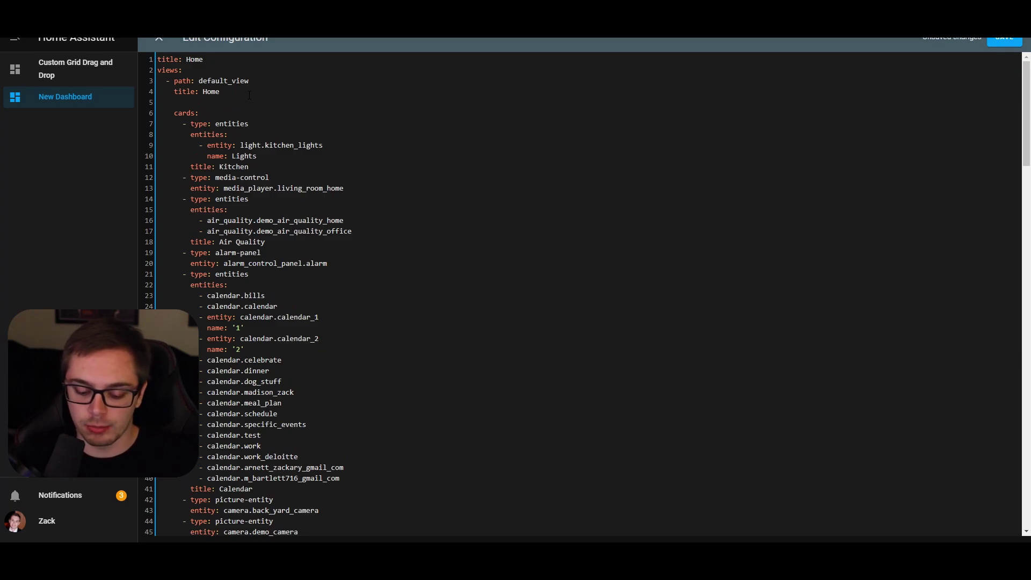
{"action": "type", "text": "tyoe"}
{"action": "type", "text": ":"}
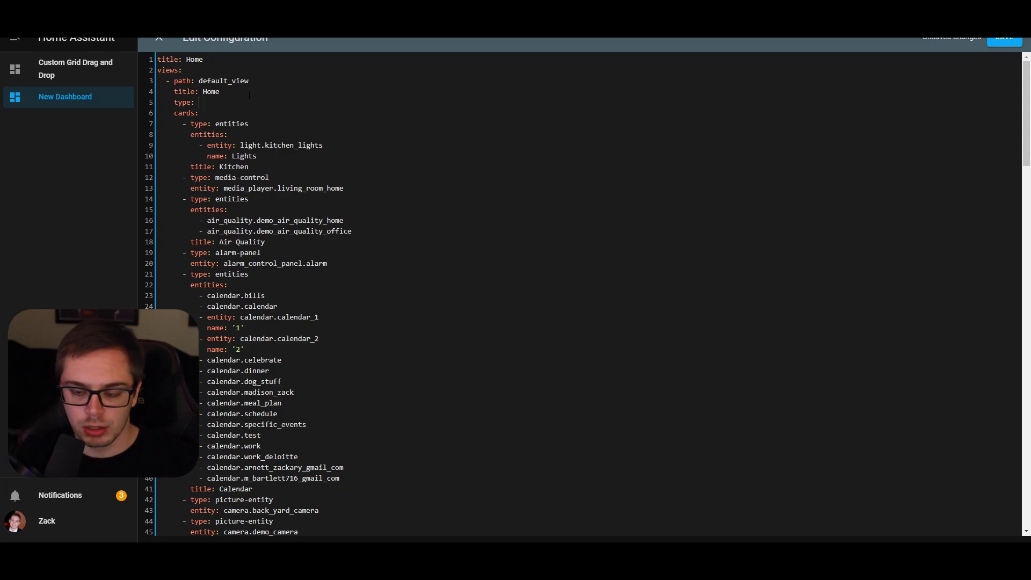
{"action": "type", "text": "custom:"}
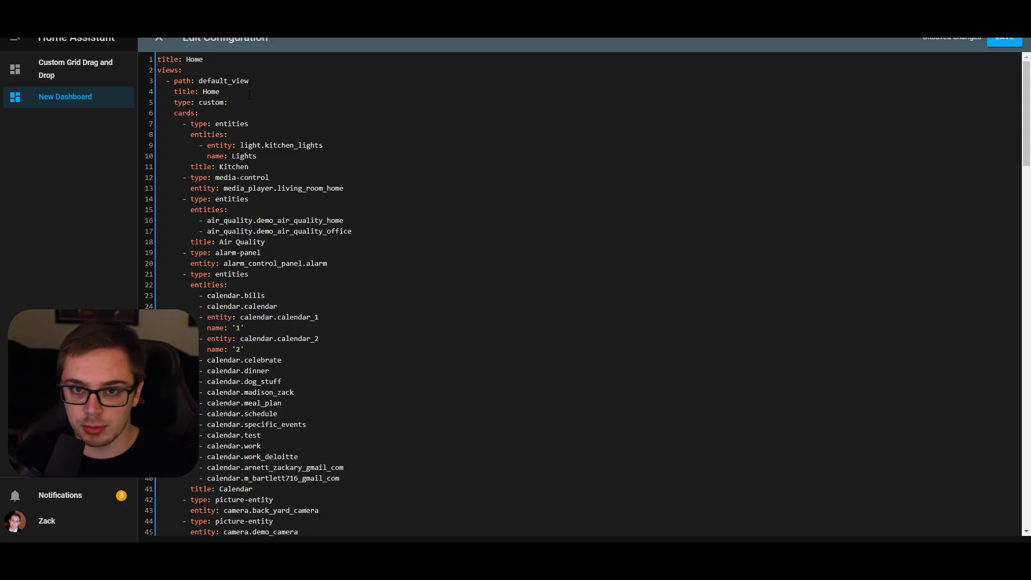
{"action": "type", "text": "grr"}
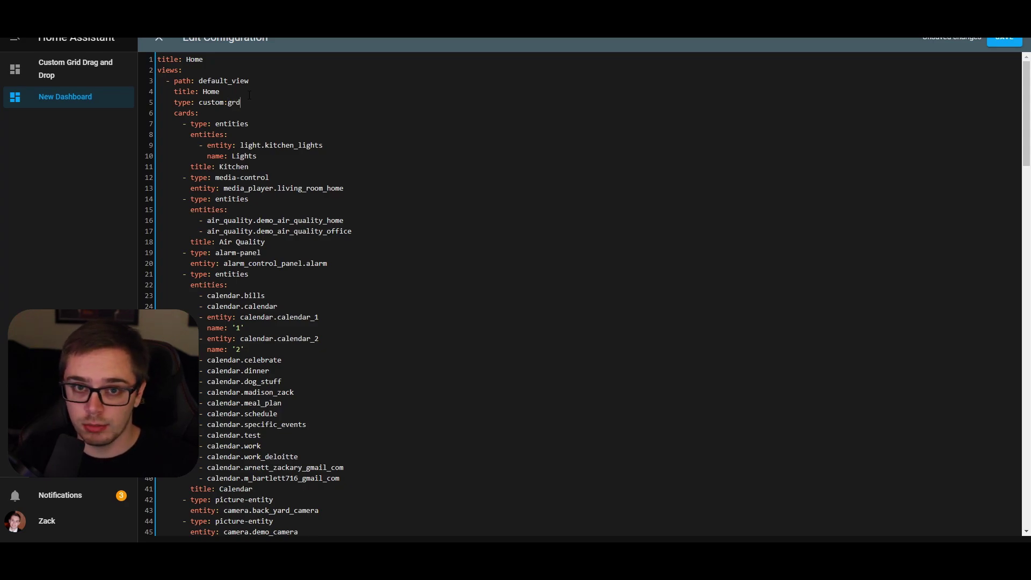
{"action": "type", "text": "id"}
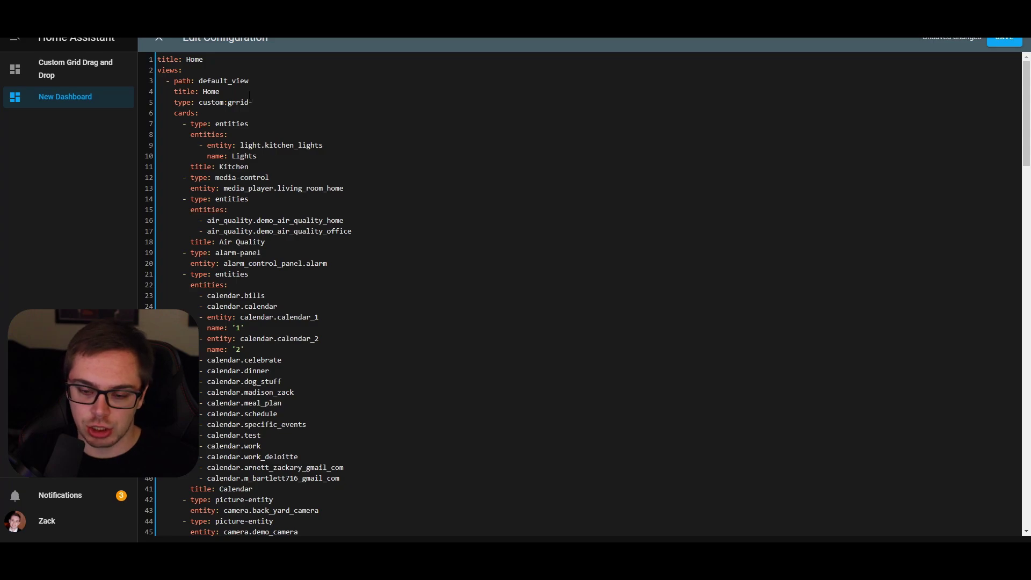
{"action": "type", "text": "-dnd"}
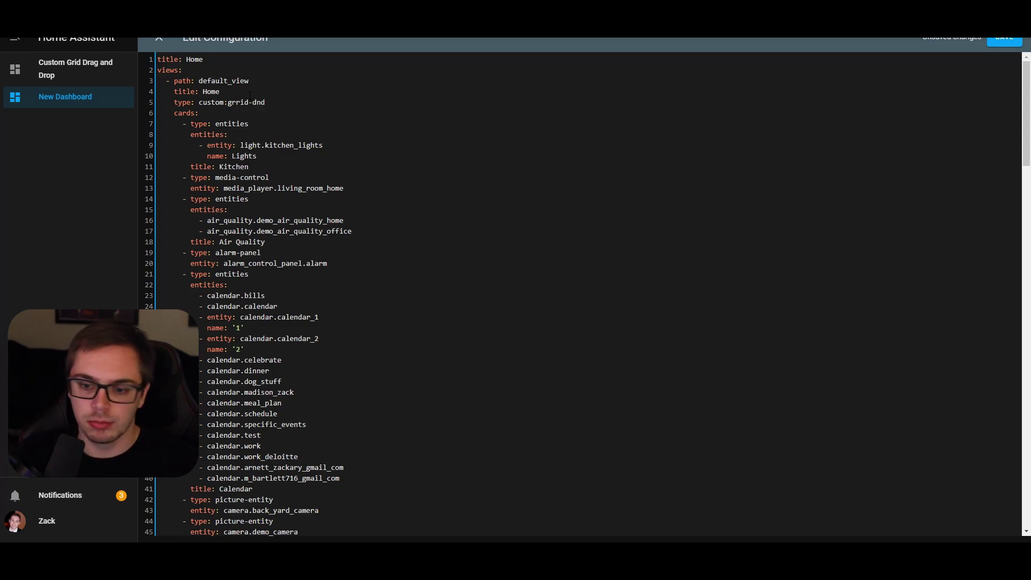
{"action": "key", "text": "BackSpace"}
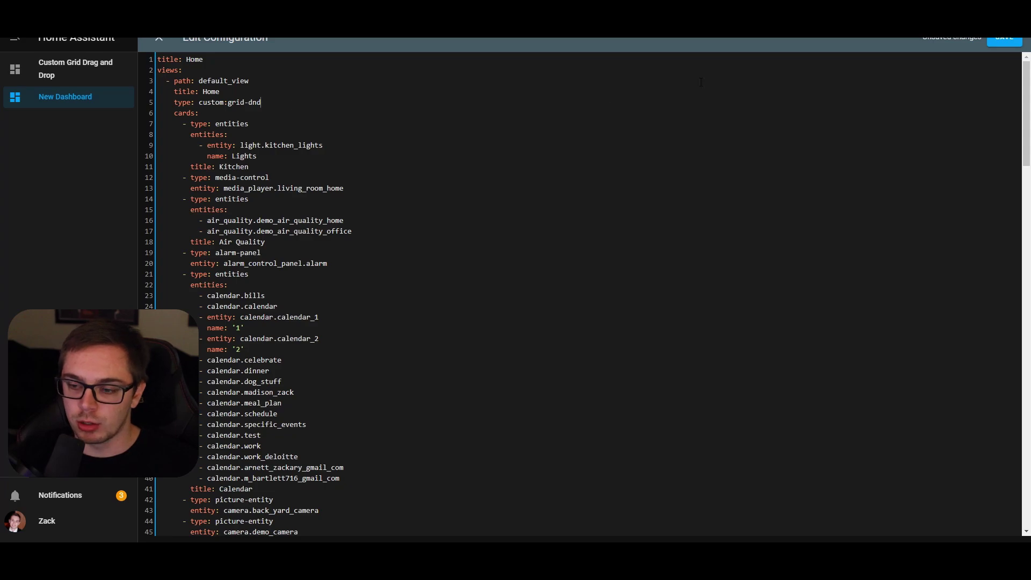
{"action": "left_click_drag", "start_coordinate": [261, 102], "coordinate": [271, 92]}
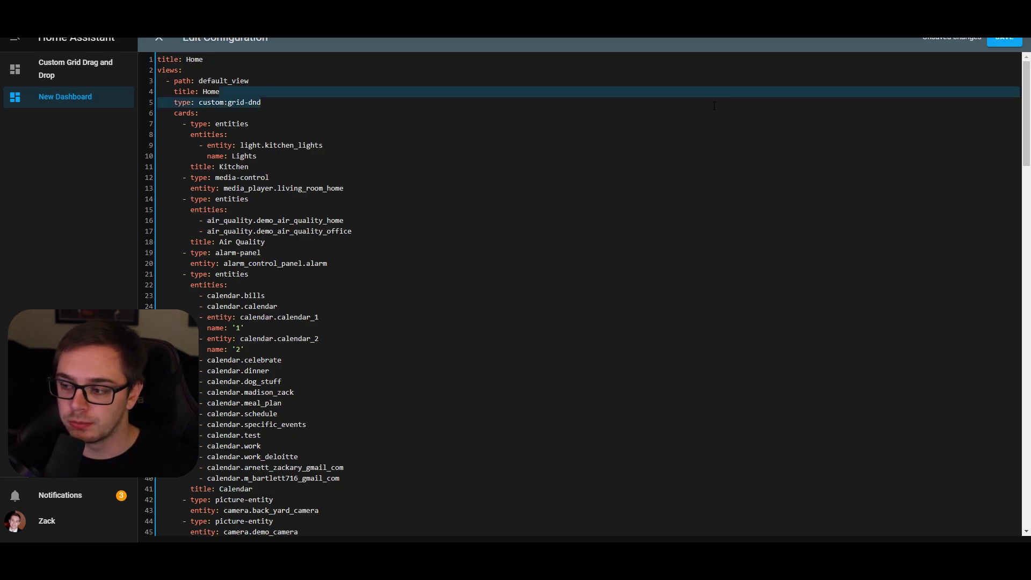
{"action": "left_click", "coordinate": [1004, 40]}
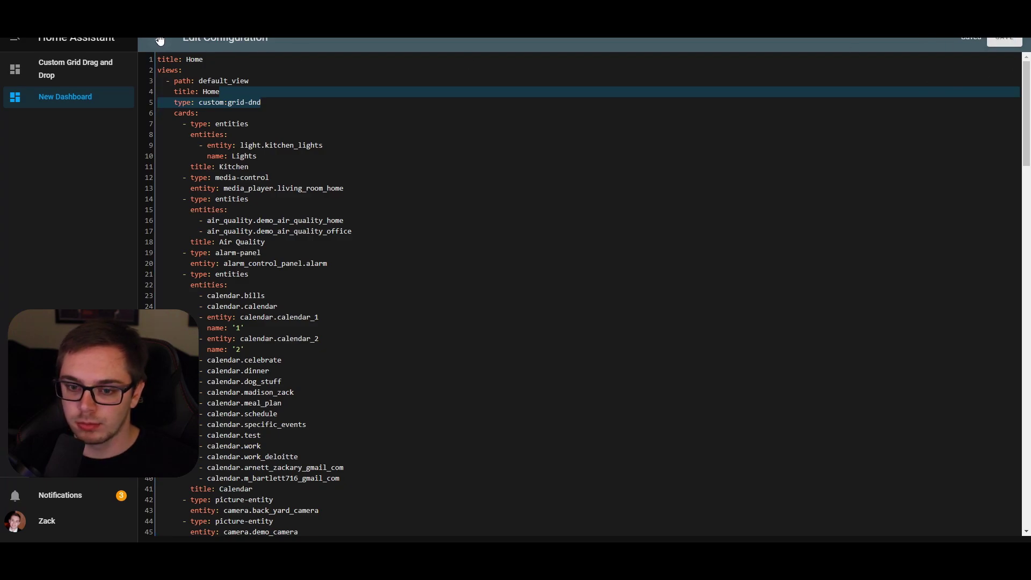
Close the configuration editor and drag the Kitchen card into the second column below Living room.
{"action": "left_click", "coordinate": [160, 40]}
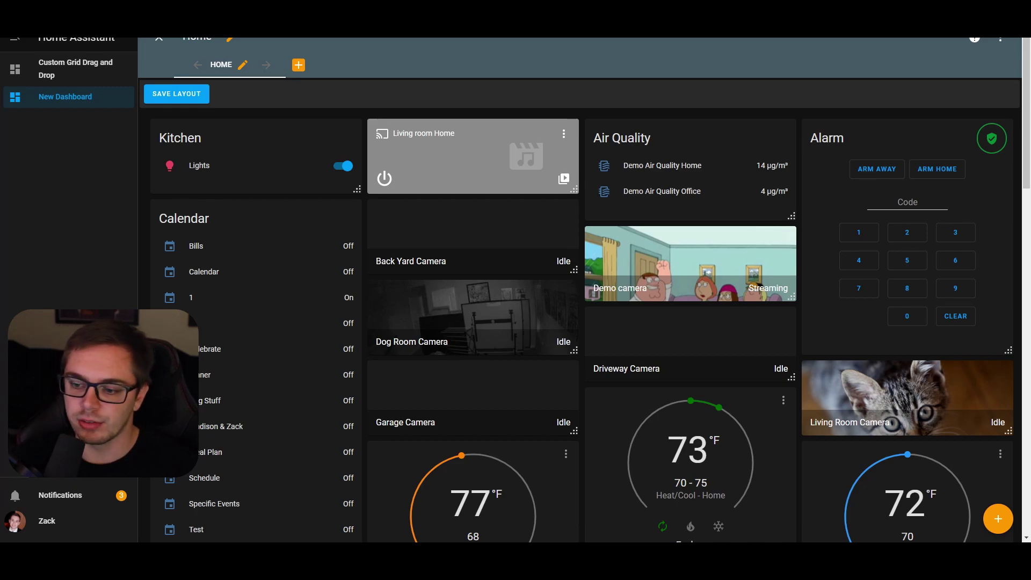
{"action": "mouse_move", "coordinate": [297, 185]}
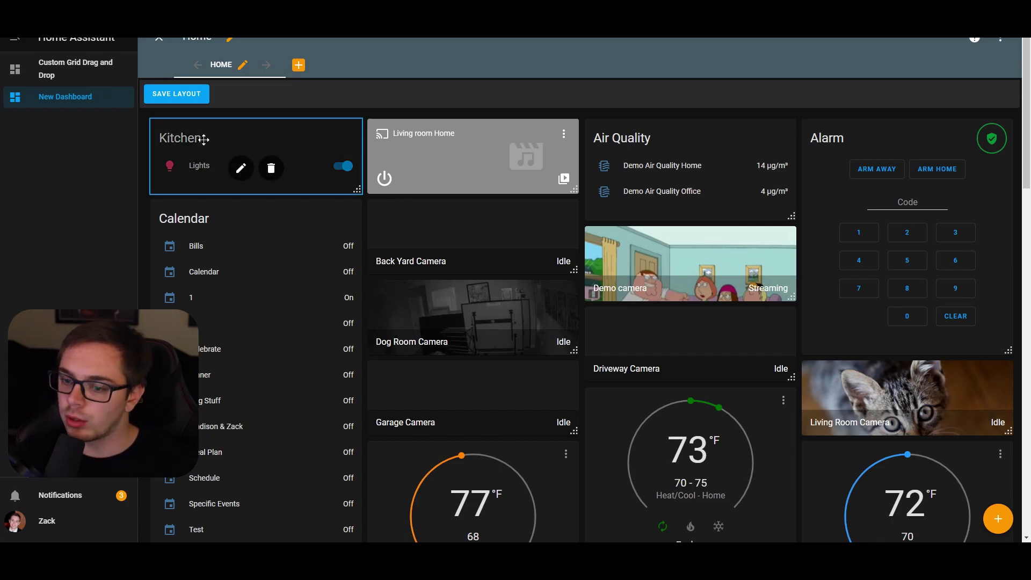
{"action": "left_click_drag", "start_coordinate": [203, 140], "coordinate": [376, 136]}
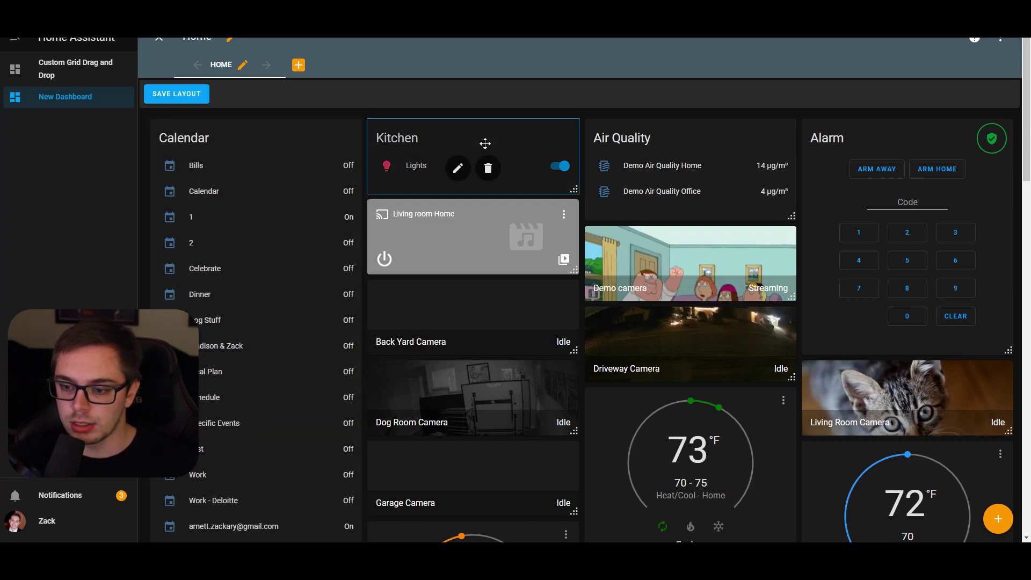
{"action": "left_click_drag", "start_coordinate": [433, 160], "coordinate": [461, 257]}
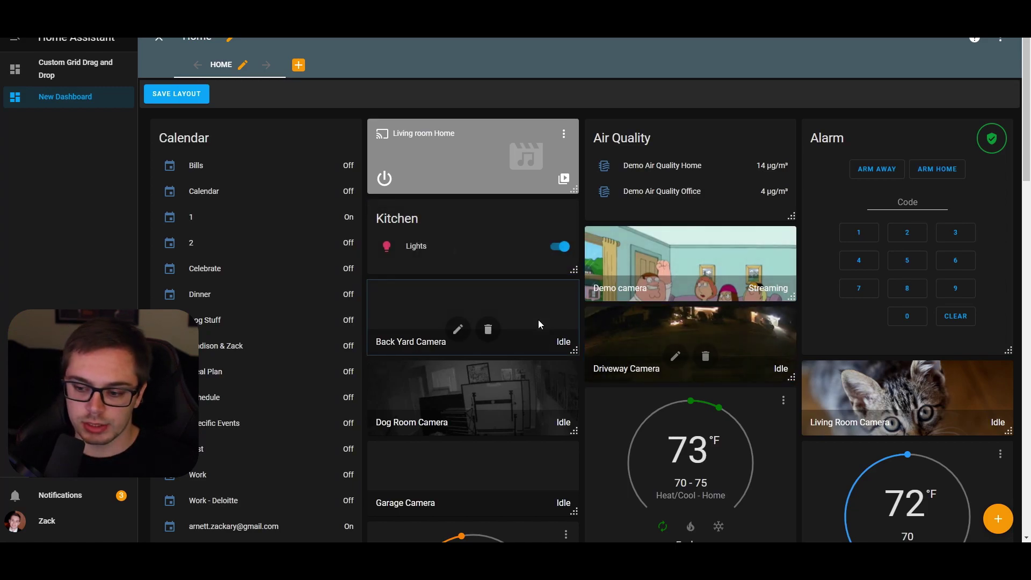
Move the Driveway Camera card into the second column and make it taller.
{"action": "left_click_drag", "start_coordinate": [736, 338], "coordinate": [726, 135]}
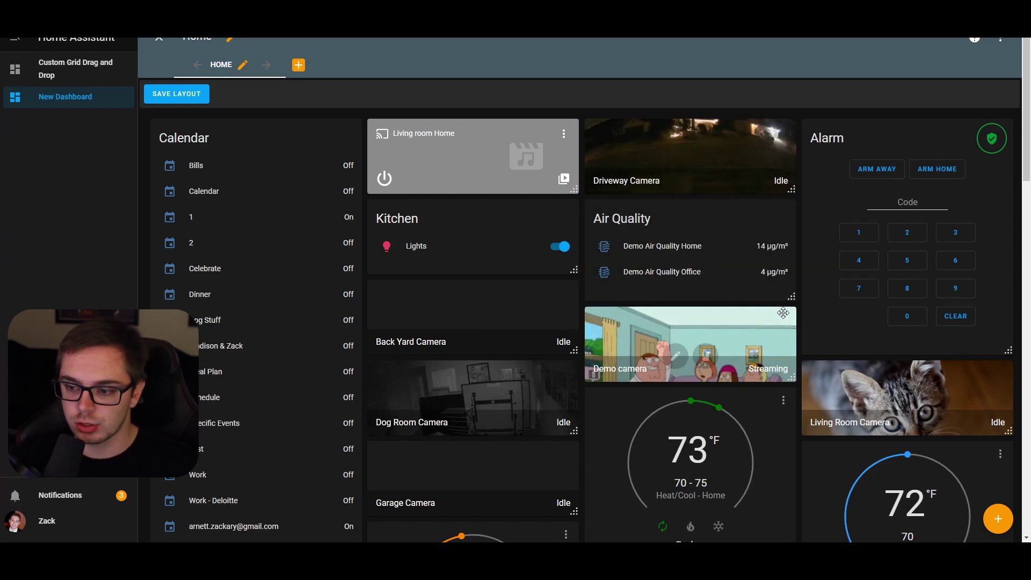
{"action": "left_click_drag", "start_coordinate": [713, 138], "coordinate": [502, 134]}
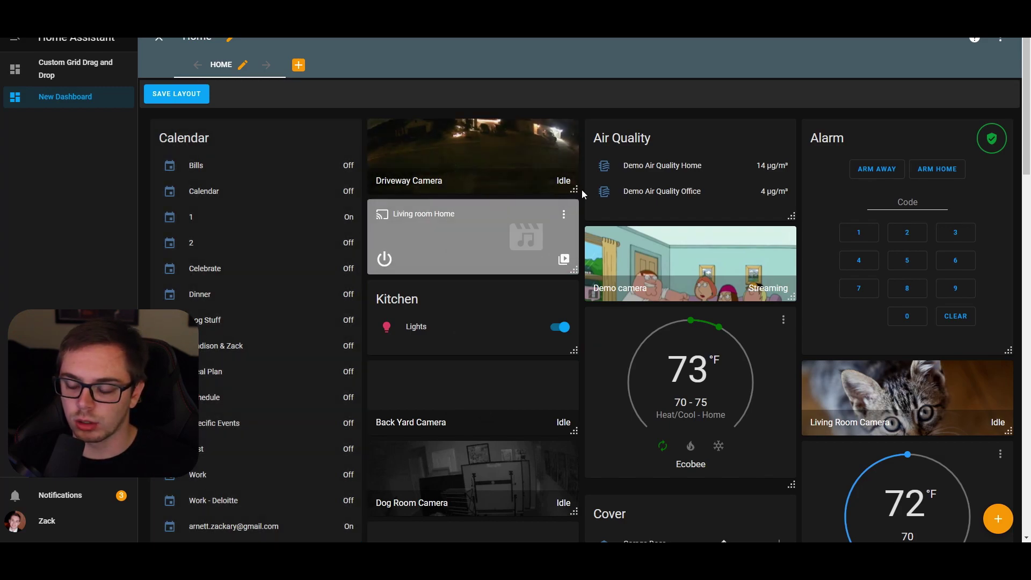
{"action": "left_click_drag", "start_coordinate": [575, 190], "coordinate": [1009, 485]}
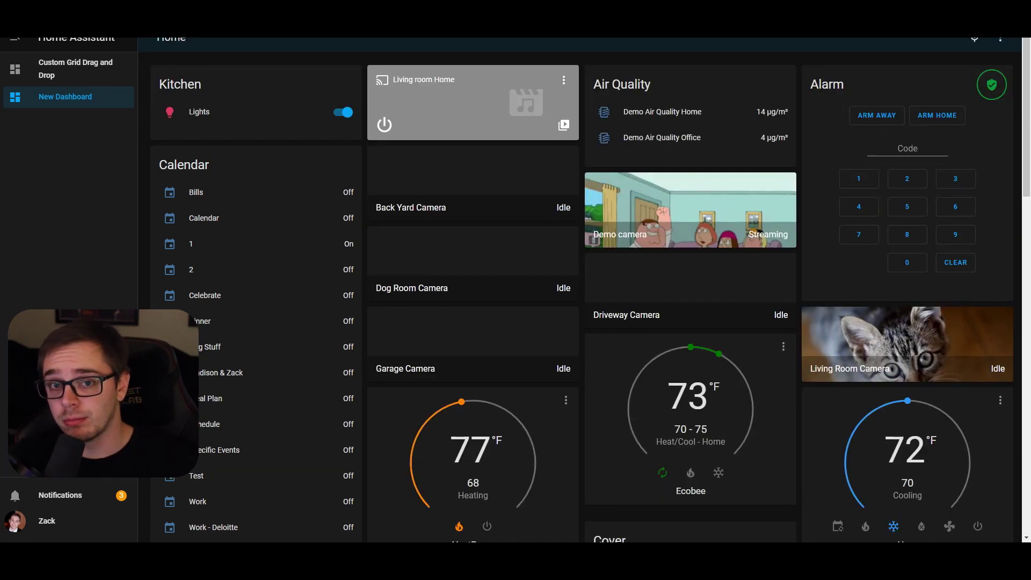
{"action": "left_click", "coordinate": [1000, 38]}
Enter layout editing and widen the Air Quality card across two columns.
{"action": "left_click", "coordinate": [975, 67]}
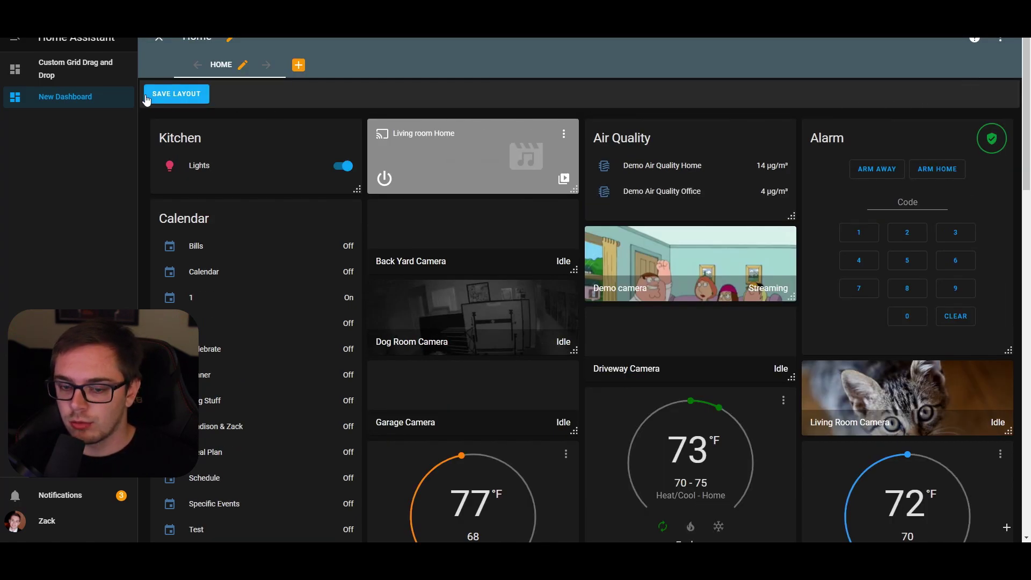
{"action": "mouse_move", "coordinate": [240, 111]}
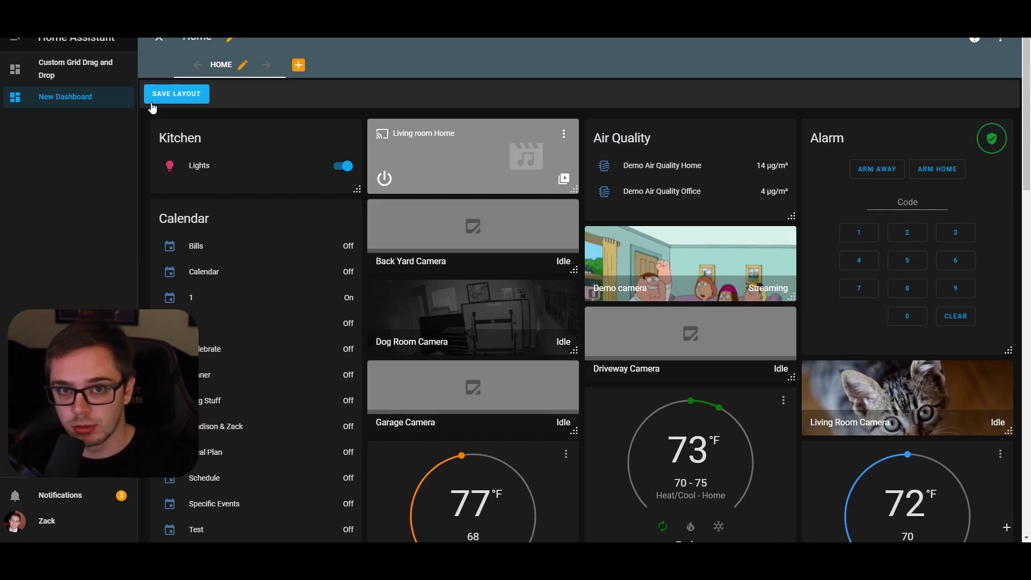
{"action": "left_click_drag", "start_coordinate": [791, 216], "coordinate": [985, 244]}
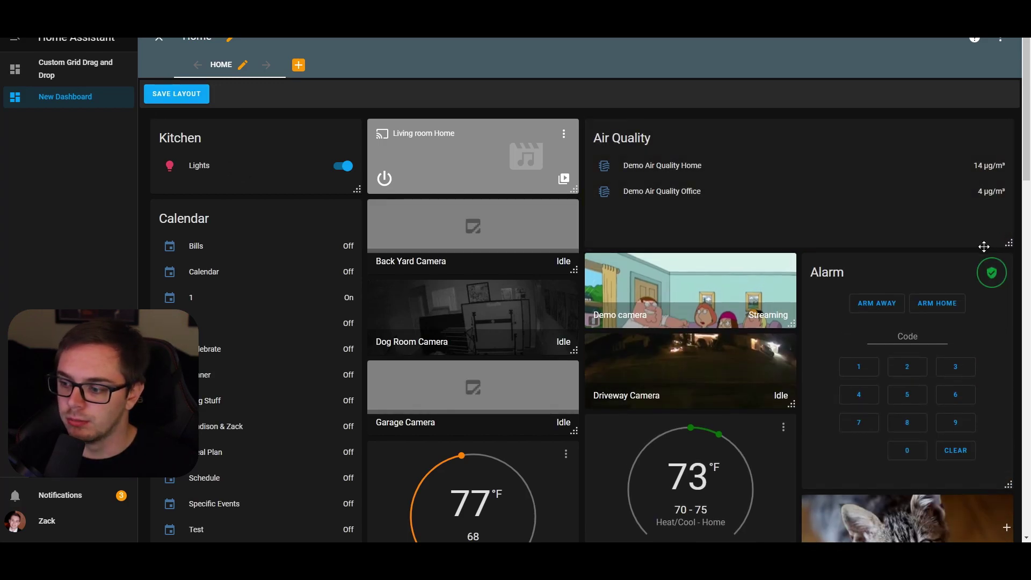
Move the Alarm card to the left column, save the layout, and reload the dashboard.
{"action": "left_click_drag", "start_coordinate": [904, 340], "coordinate": [274, 199]}
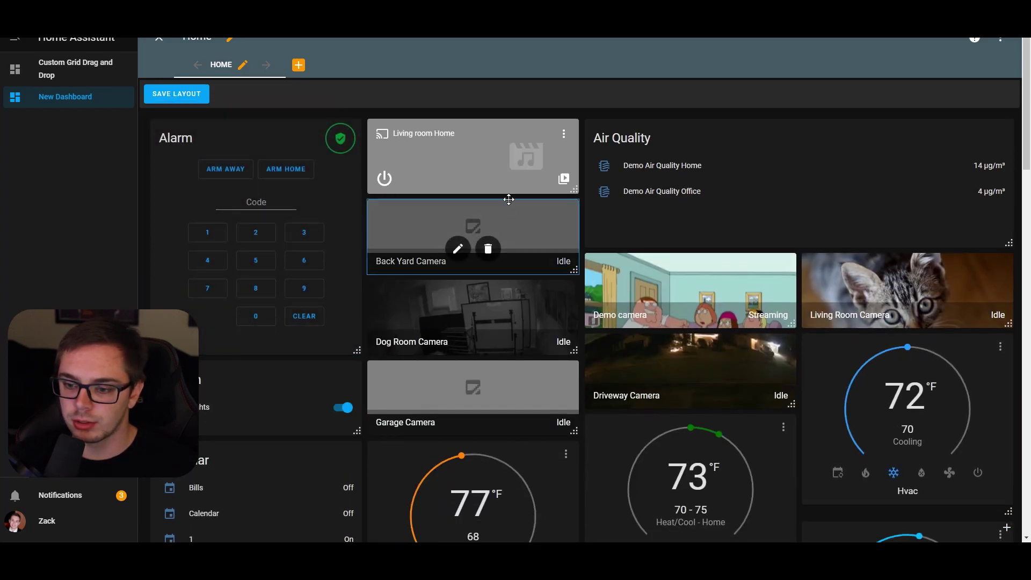
{"action": "left_click", "coordinate": [181, 99]}
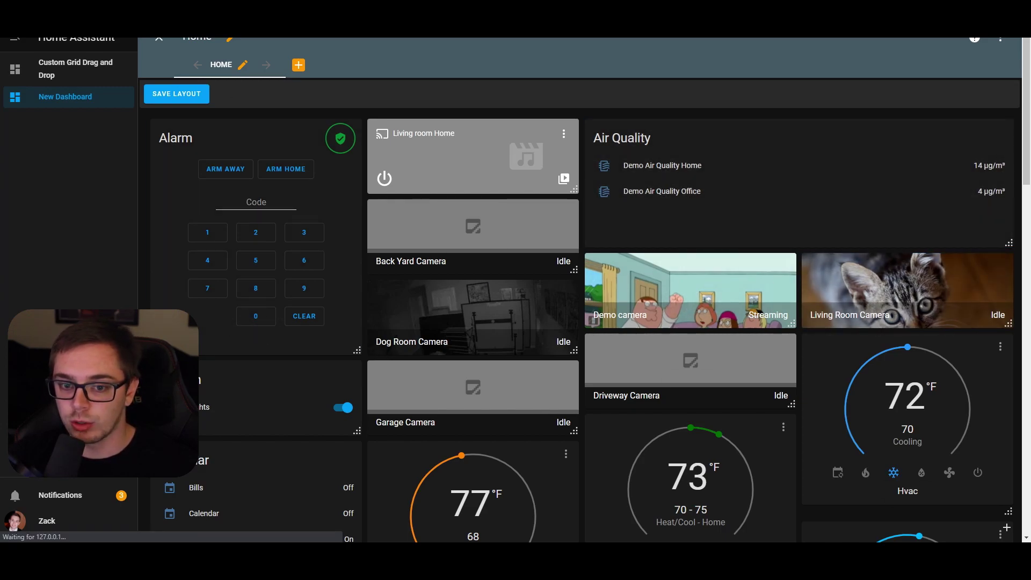
{"action": "key", "text": "F5"}
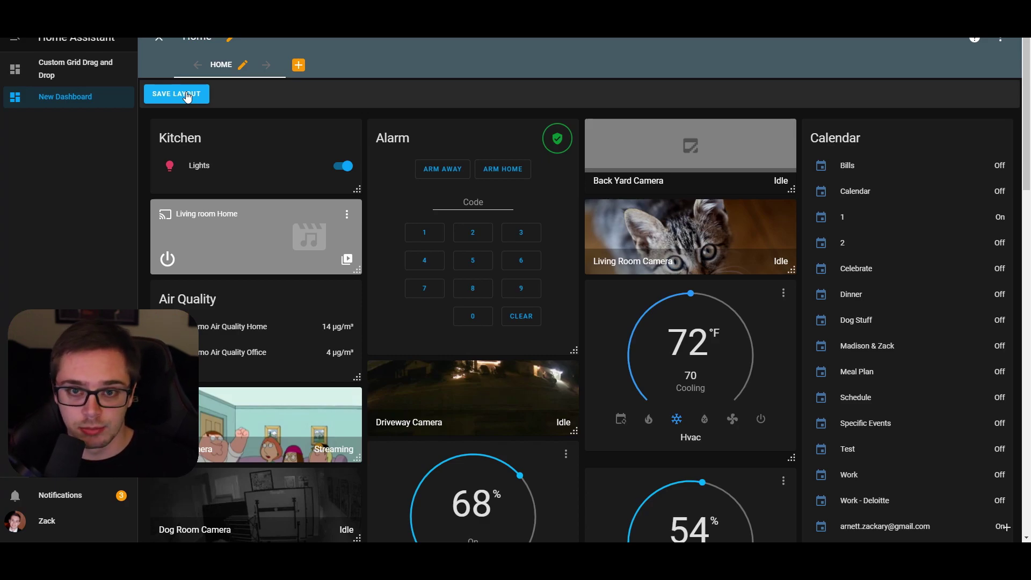
{"action": "left_click", "coordinate": [187, 96]}
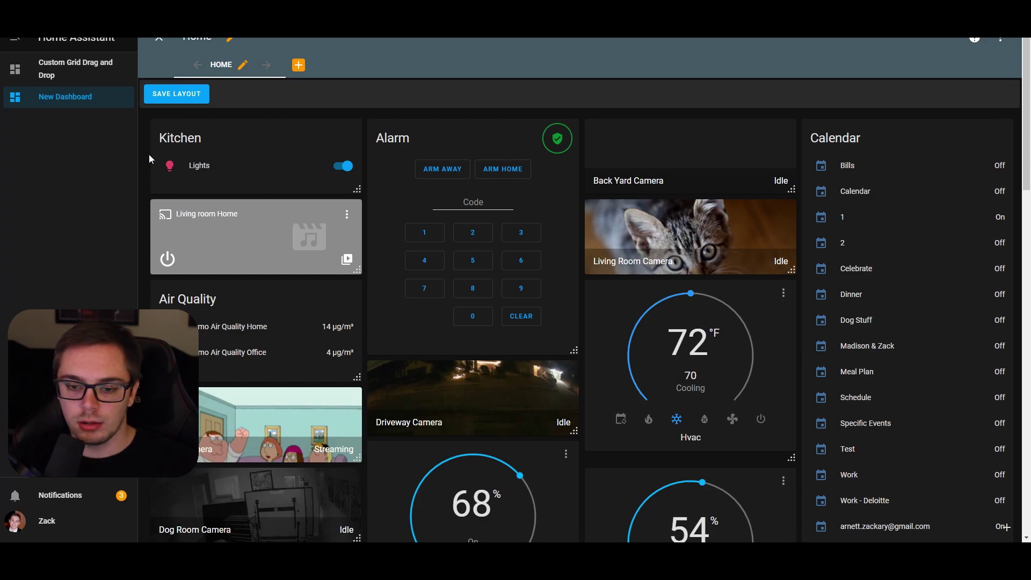
{"action": "mouse_move", "coordinate": [254, 169]}
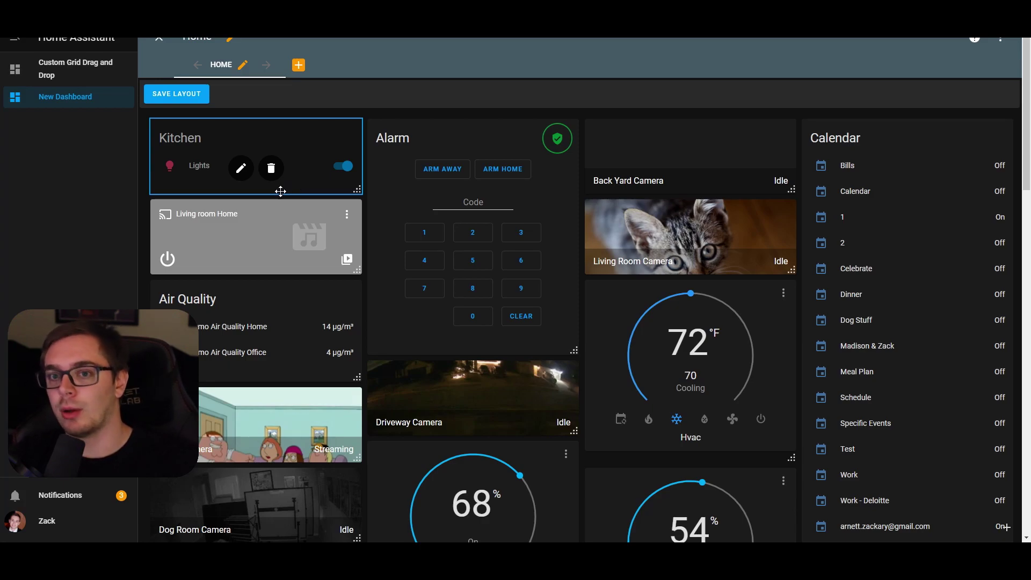
{"action": "left_click", "coordinate": [240, 170]}
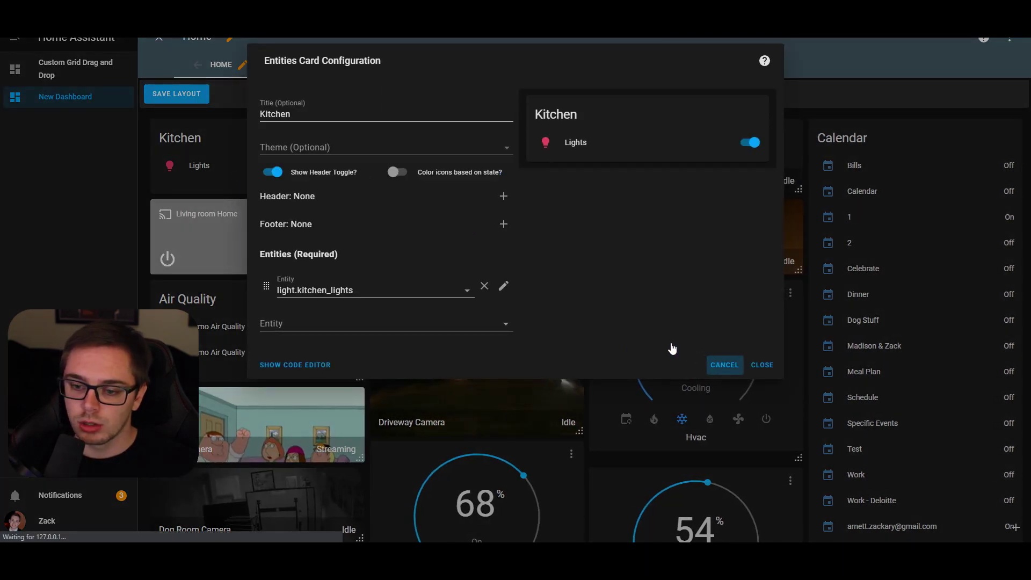
{"action": "left_click", "coordinate": [724, 365]}
{"action": "left_click", "coordinate": [272, 168]}
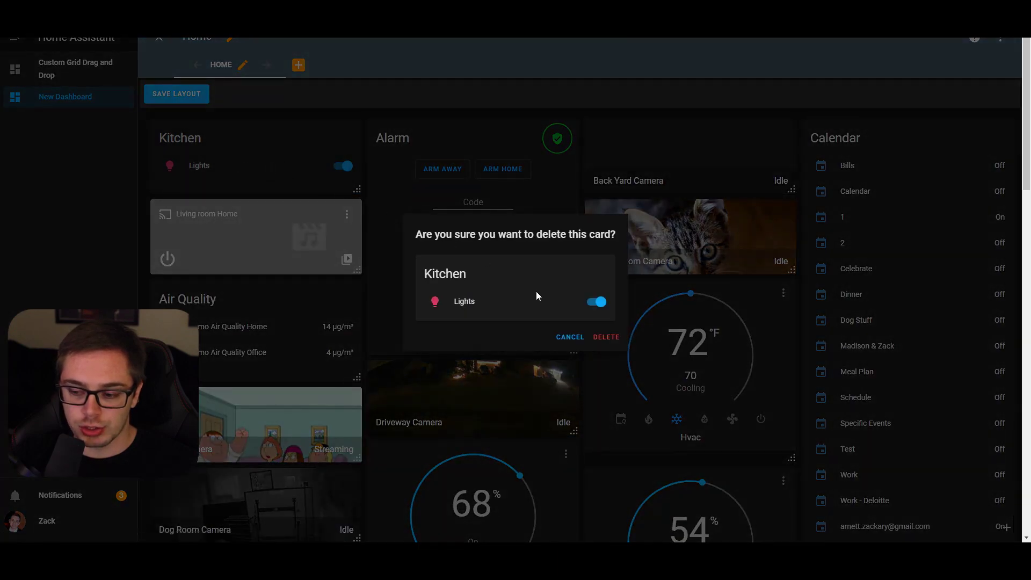
{"action": "left_click", "coordinate": [565, 337]}
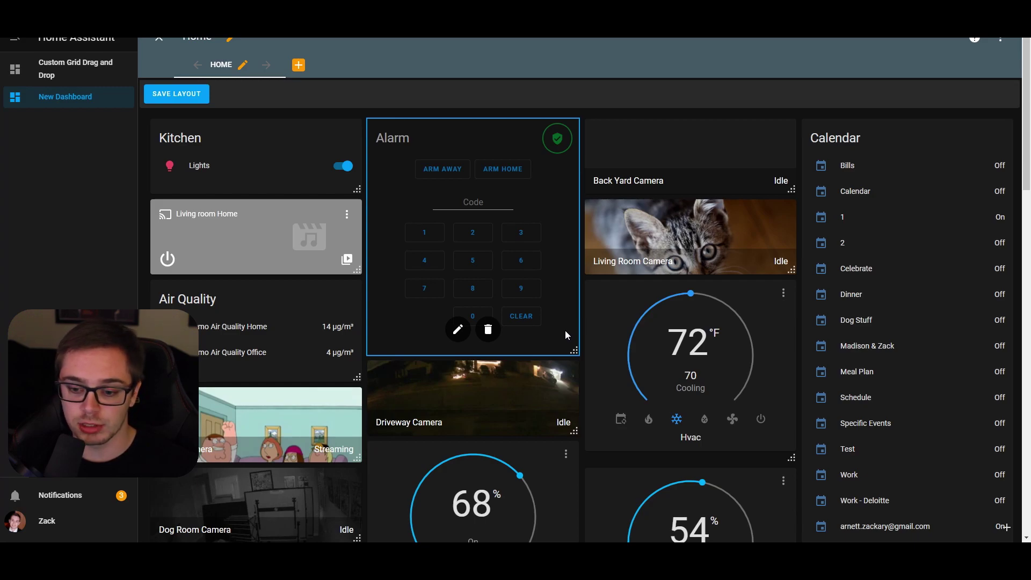
Put Custom Grid Drag and Drop into edit mode, then return to New Dashboard's grid view.
{"action": "left_click", "coordinate": [63, 71]}
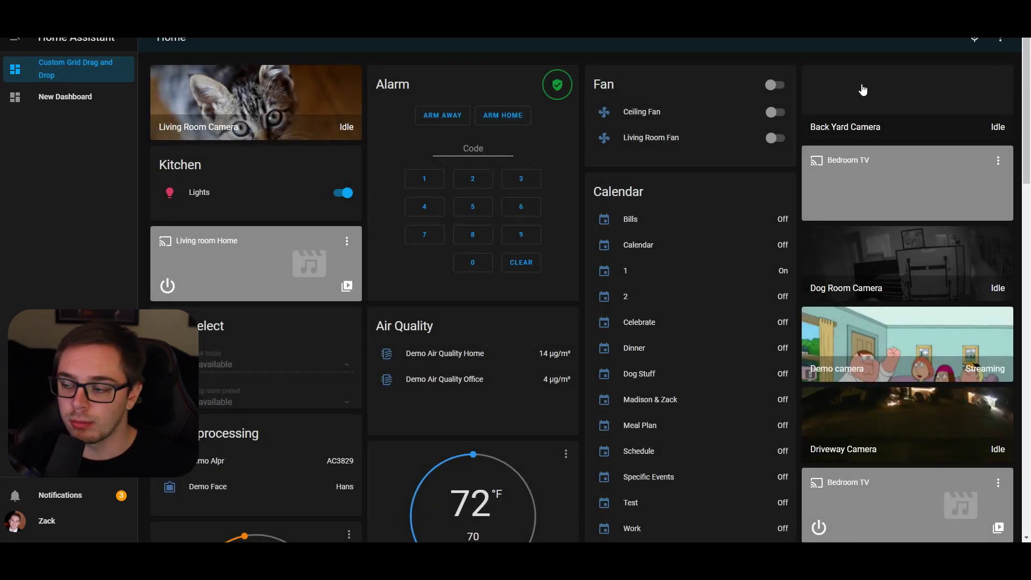
{"action": "left_click", "coordinate": [1000, 38]}
{"action": "left_click", "coordinate": [966, 68]}
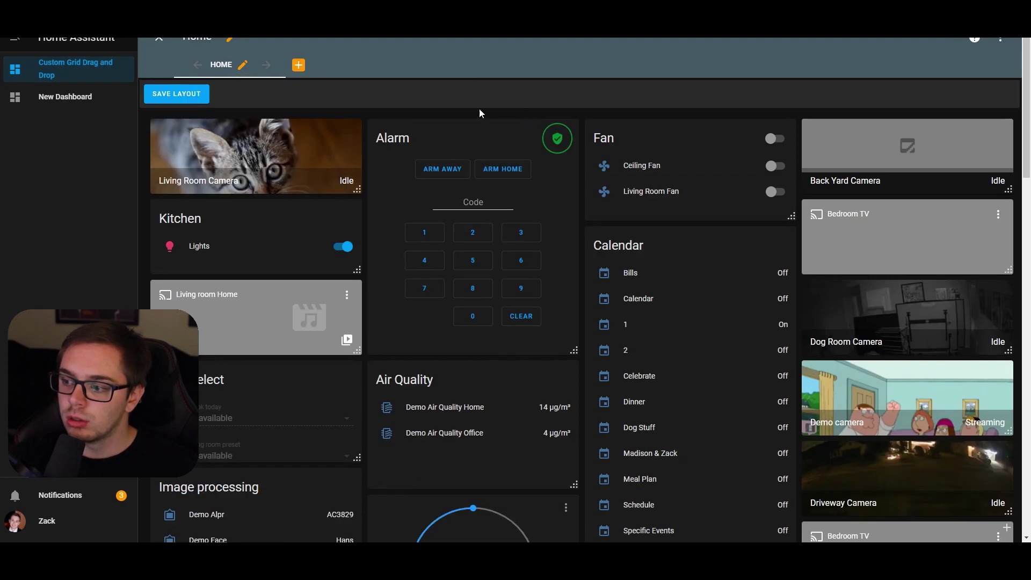
{"action": "left_click", "coordinate": [70, 97]}
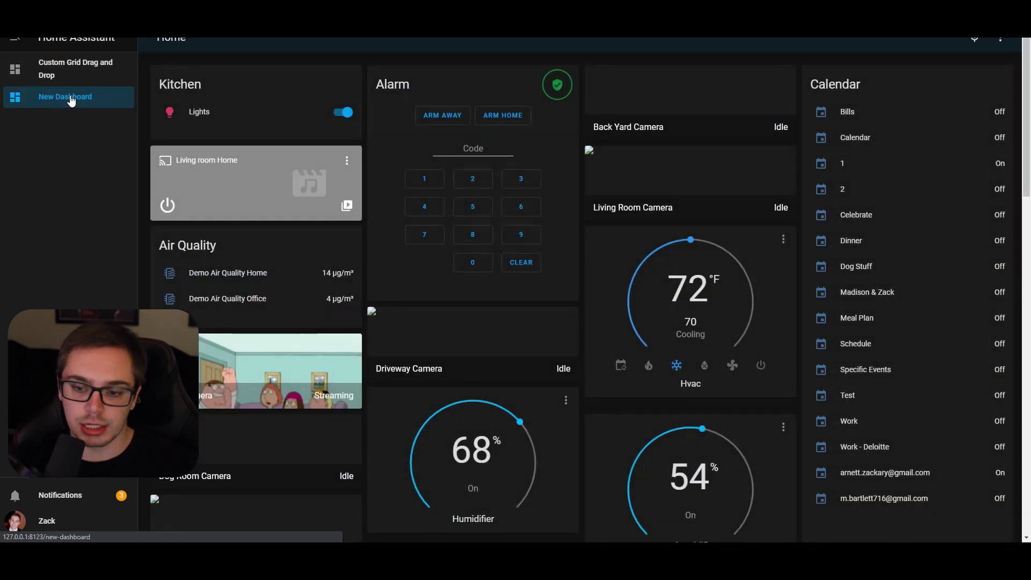